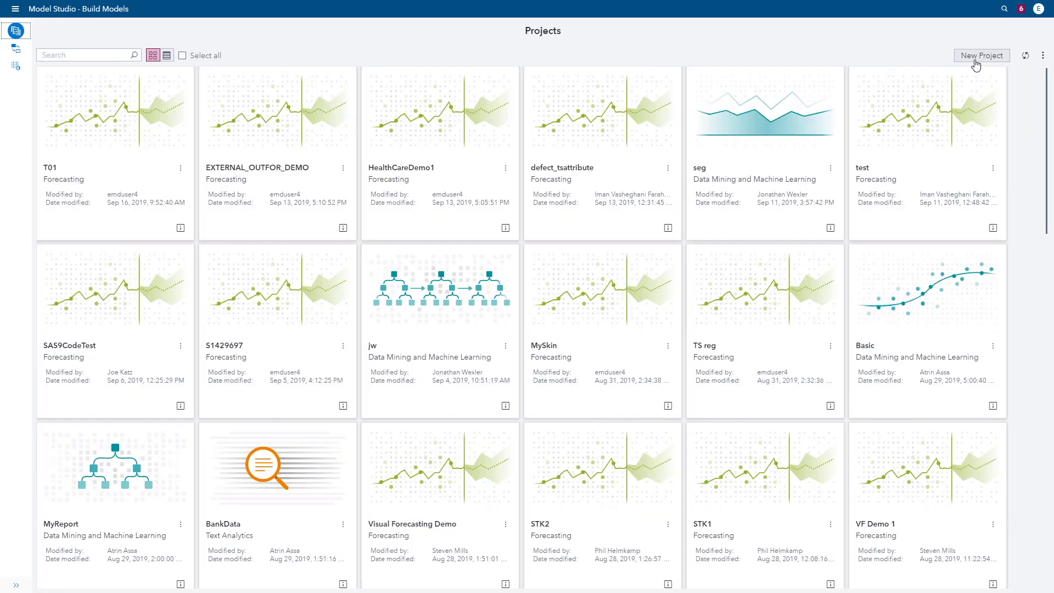
Step: Create a Forecasting project named ExternalOutforDemo using the EXTERNAL_OUTFOR table
left_click(977, 60)
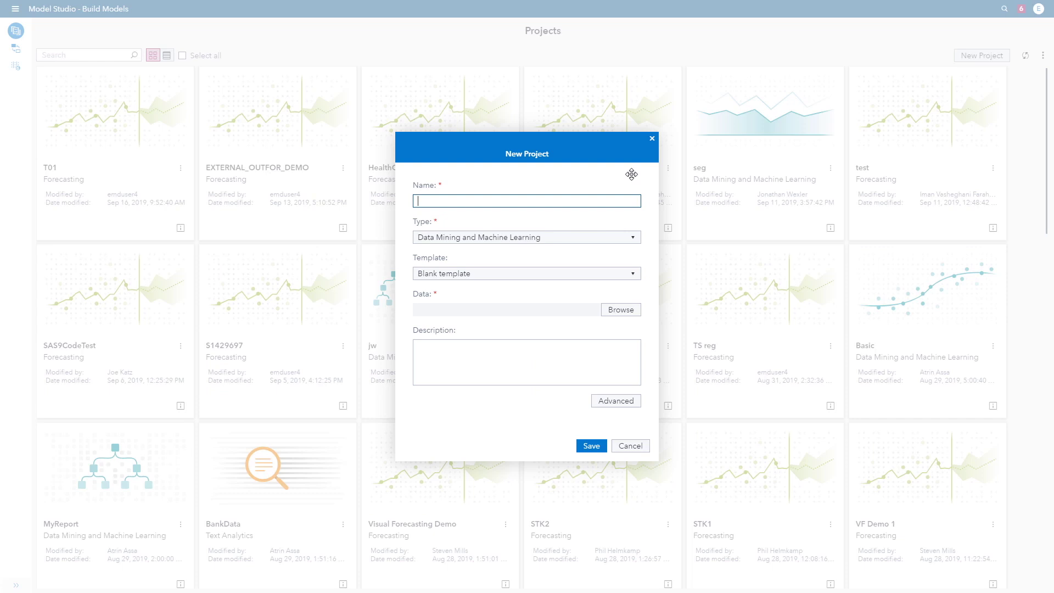
type("ExternalOu")
type("tforDemo")
left_click(636, 241)
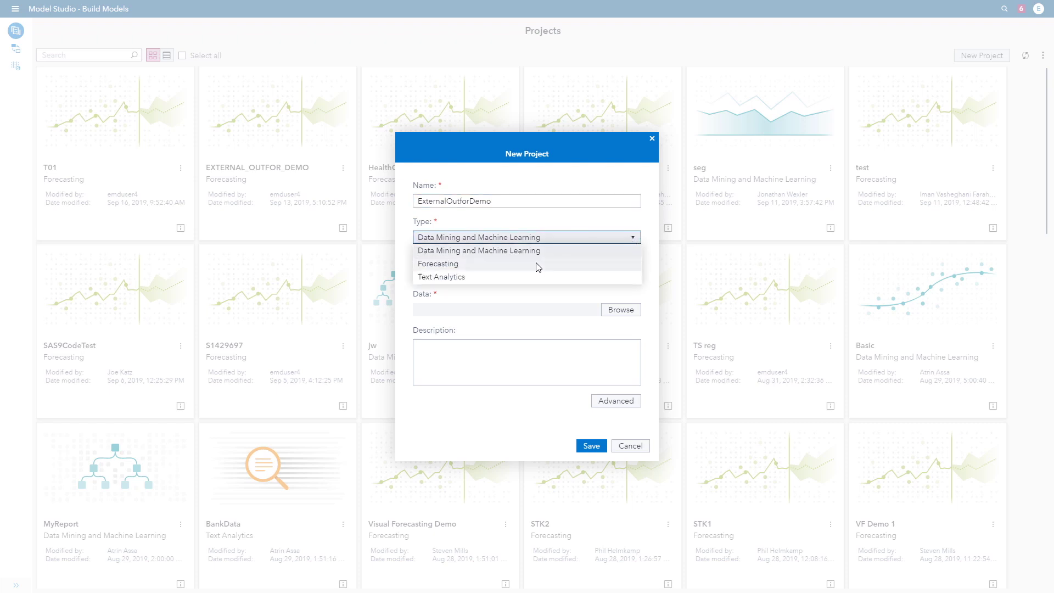
left_click(535, 262)
left_click(621, 310)
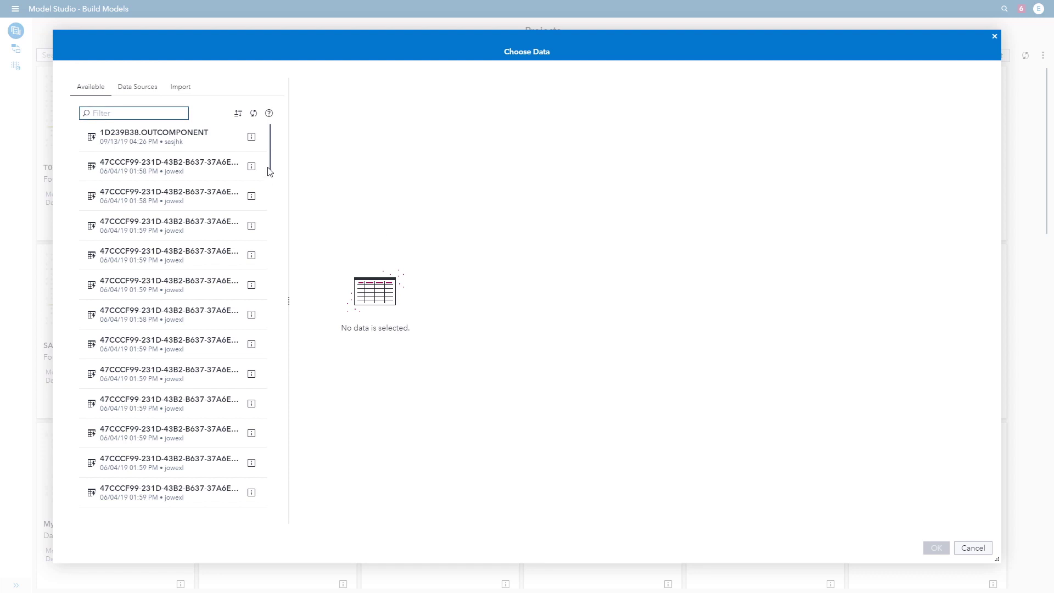
type("outfor")
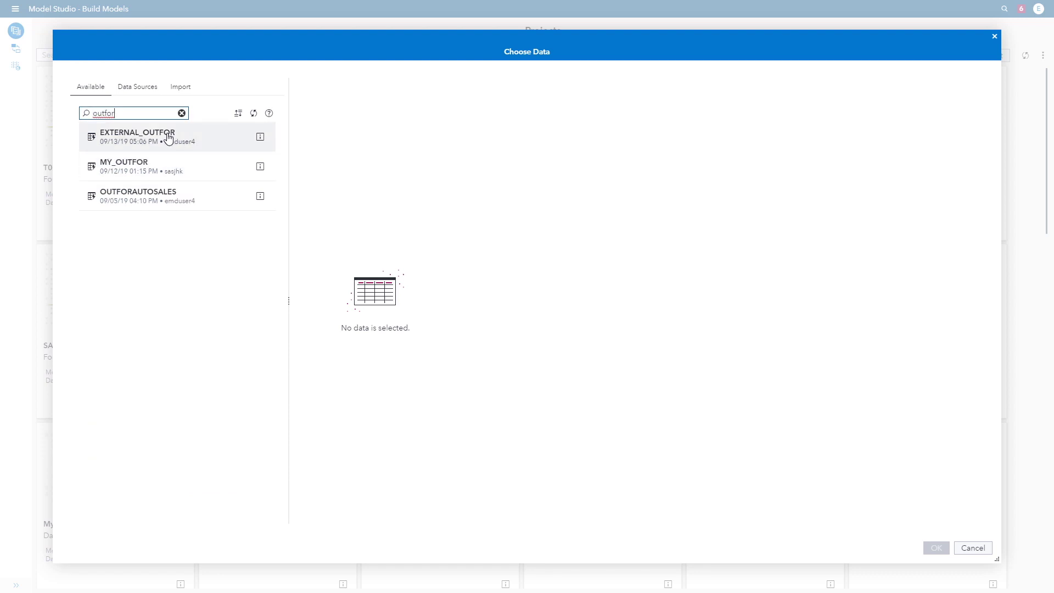
left_click(168, 138)
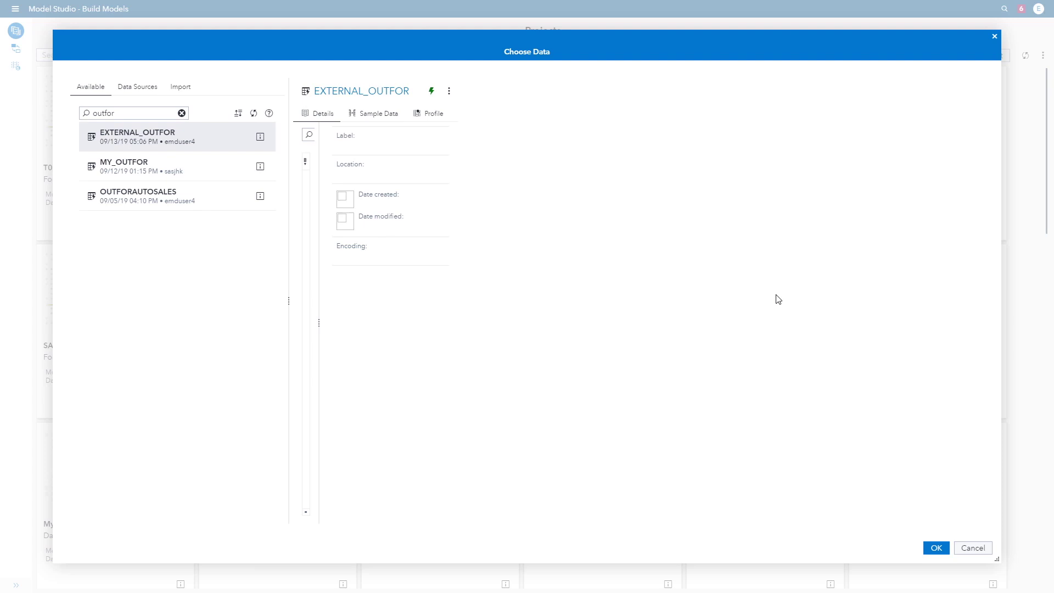
left_click(936, 549)
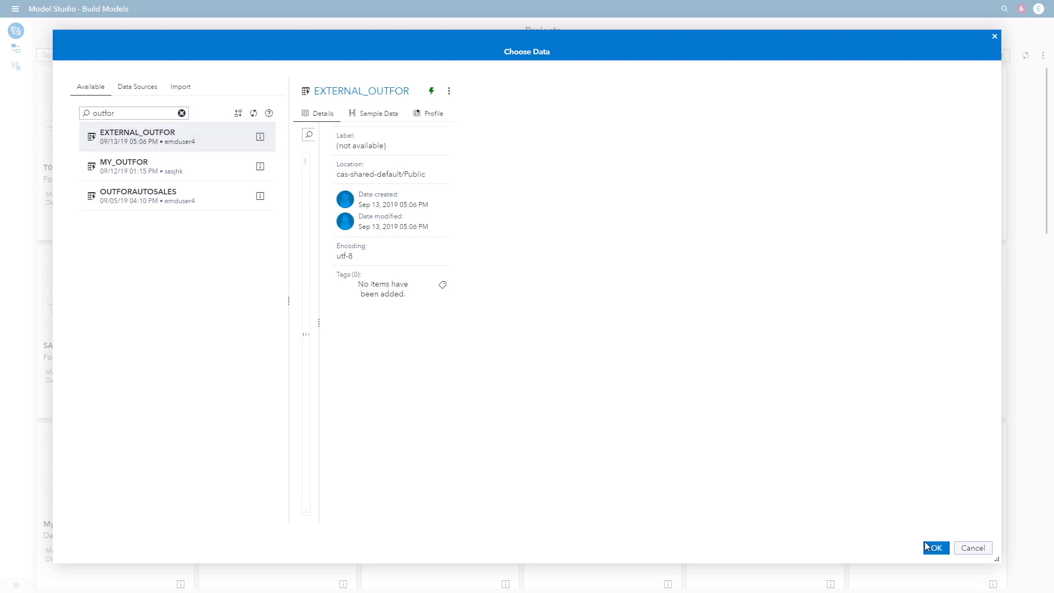
Step: Save the ExternalOutforDemo project and view its Pipelines diagram
left_click(592, 446)
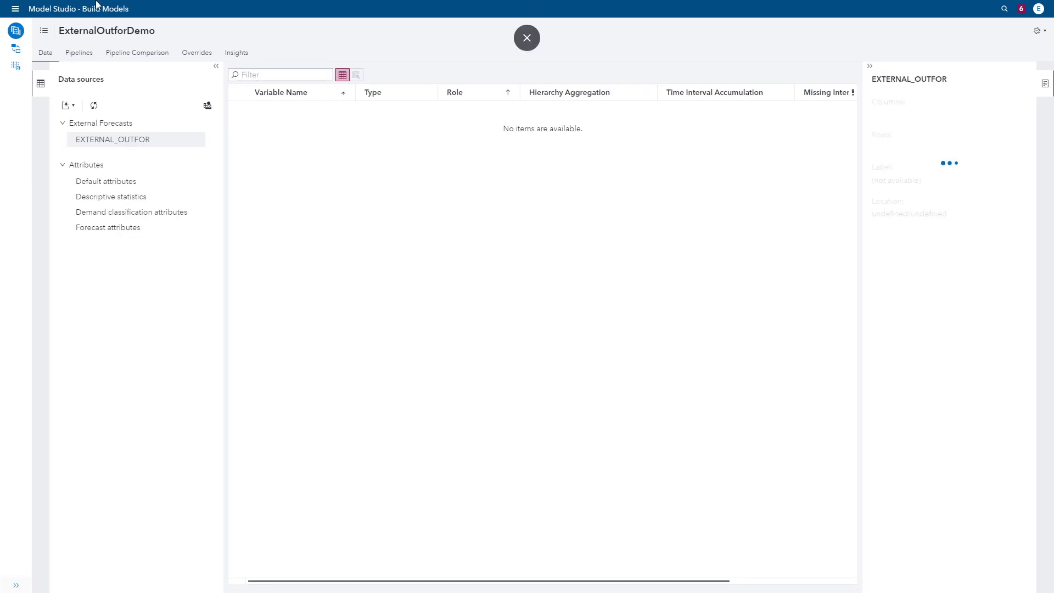
left_click(80, 53)
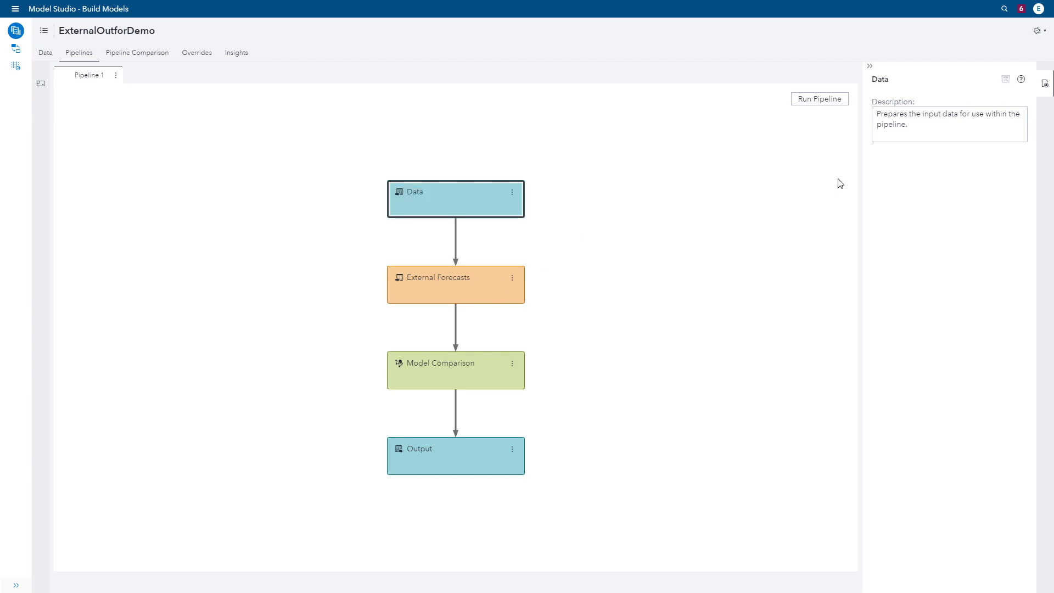
Step: Run Pipeline 1 to completion and bring up the External Forecasts node's actions
left_click(825, 102)
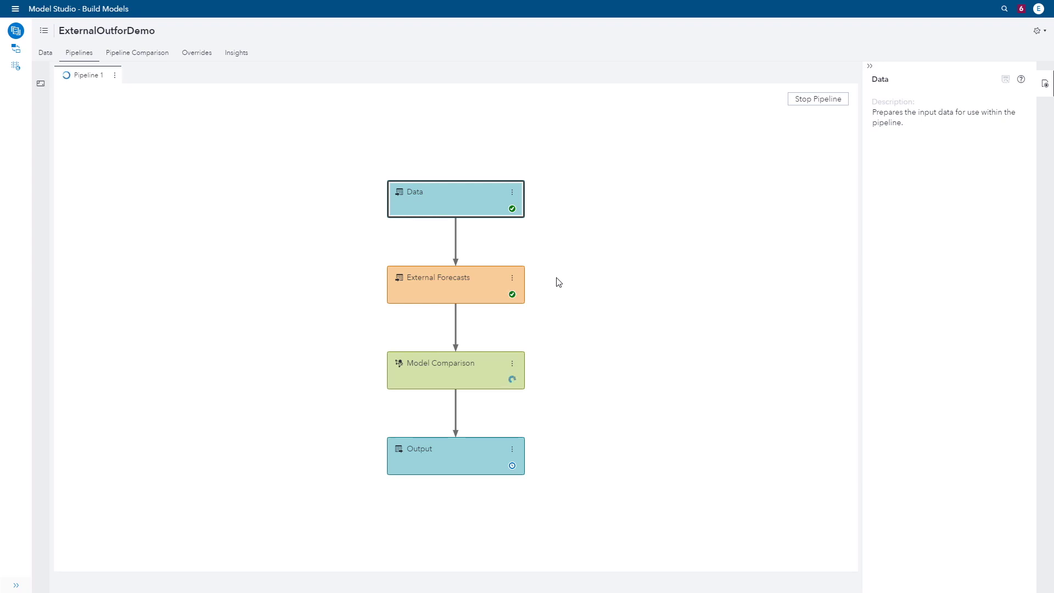
right_click(452, 279)
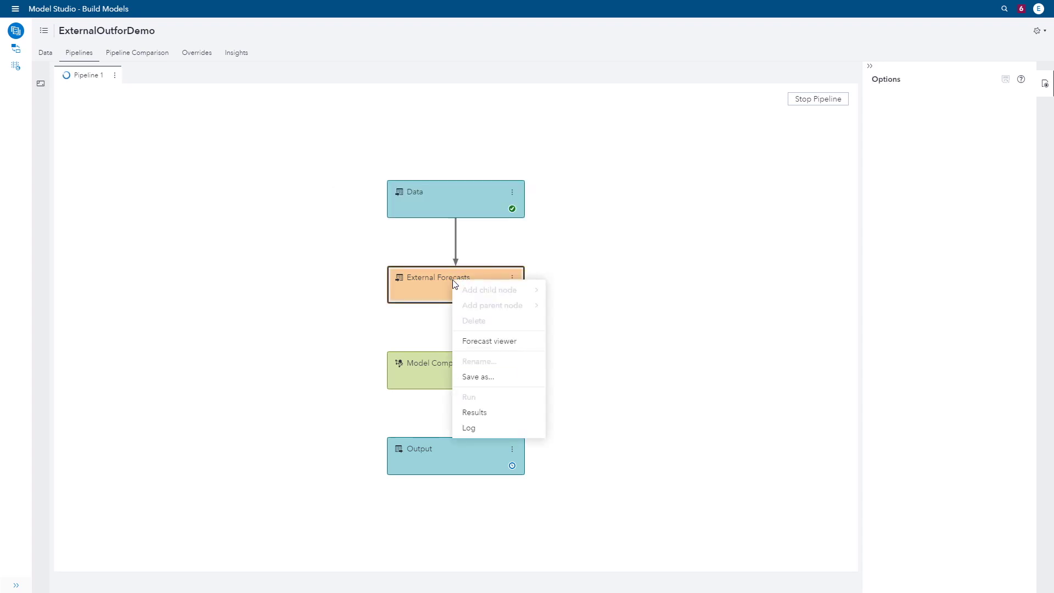
left_click(495, 344)
right_click(499, 295)
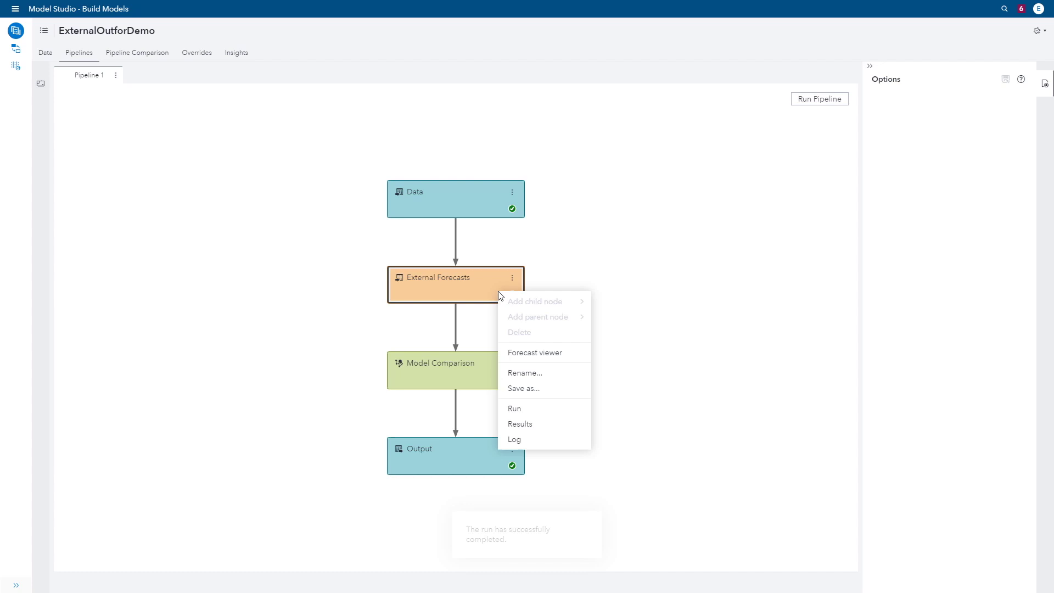
Step: View external forecasts filtered to North campus and the Neurosurgery department
left_click(534, 353)
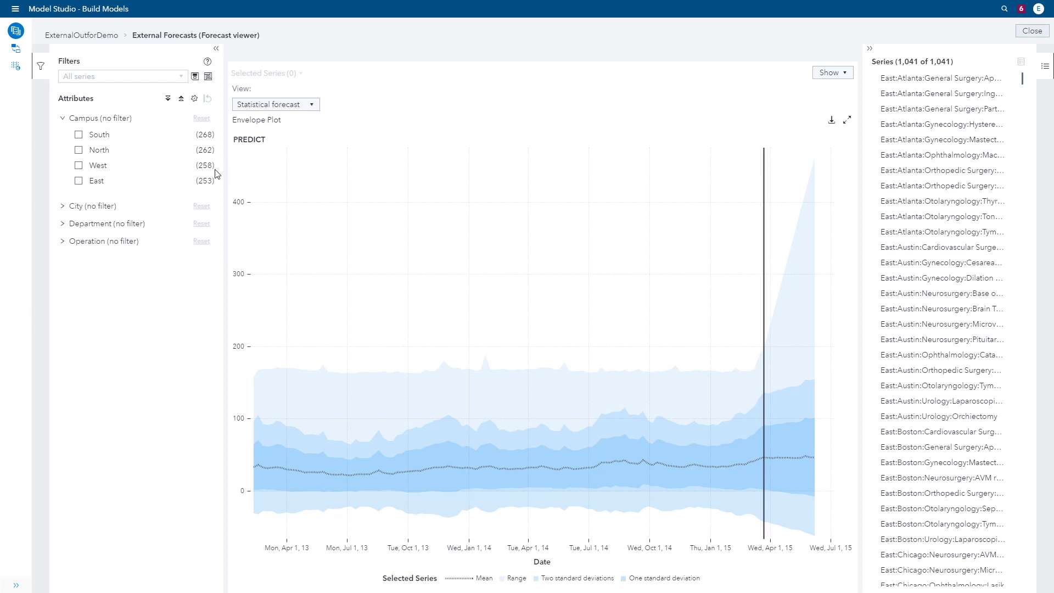
left_click(63, 207)
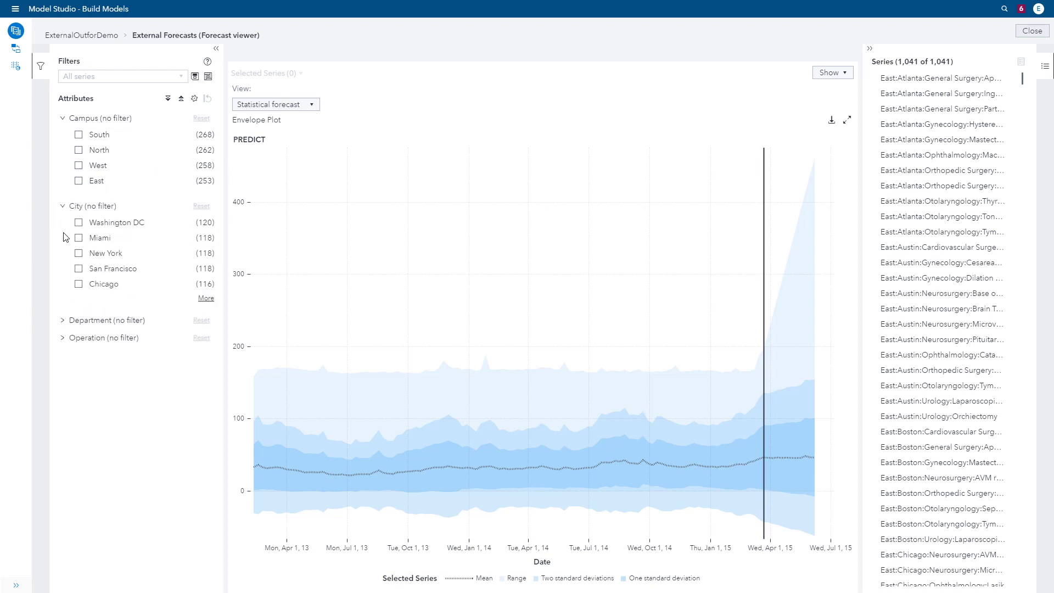
left_click(63, 321)
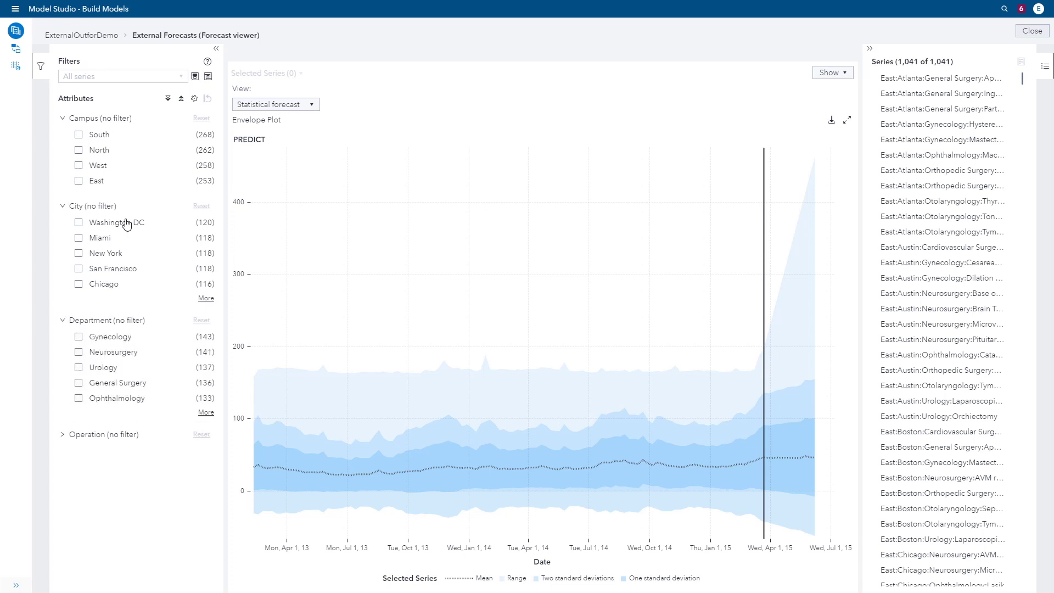
left_click(79, 151)
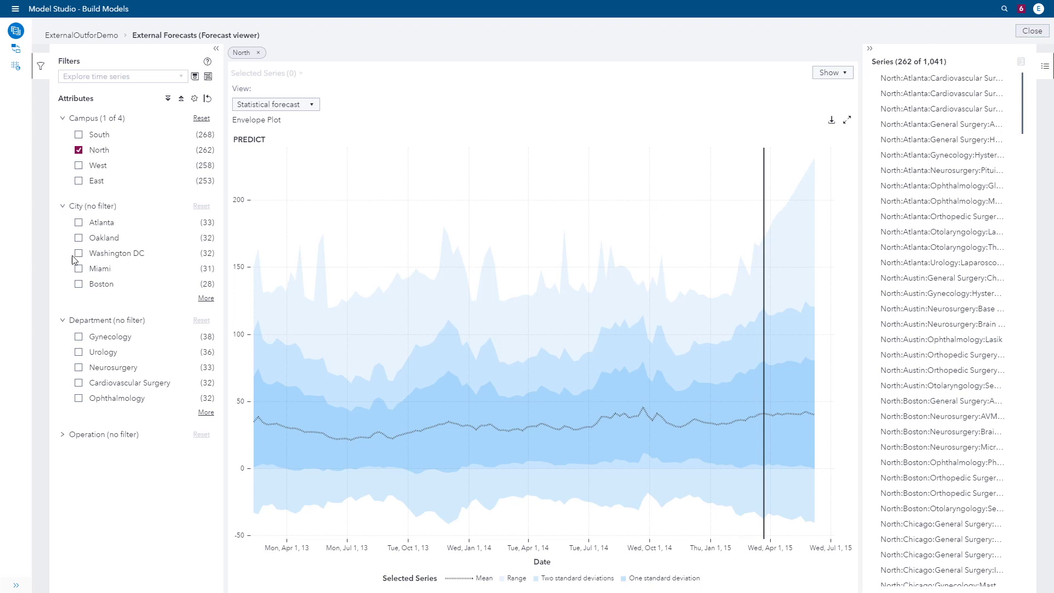
left_click(78, 367)
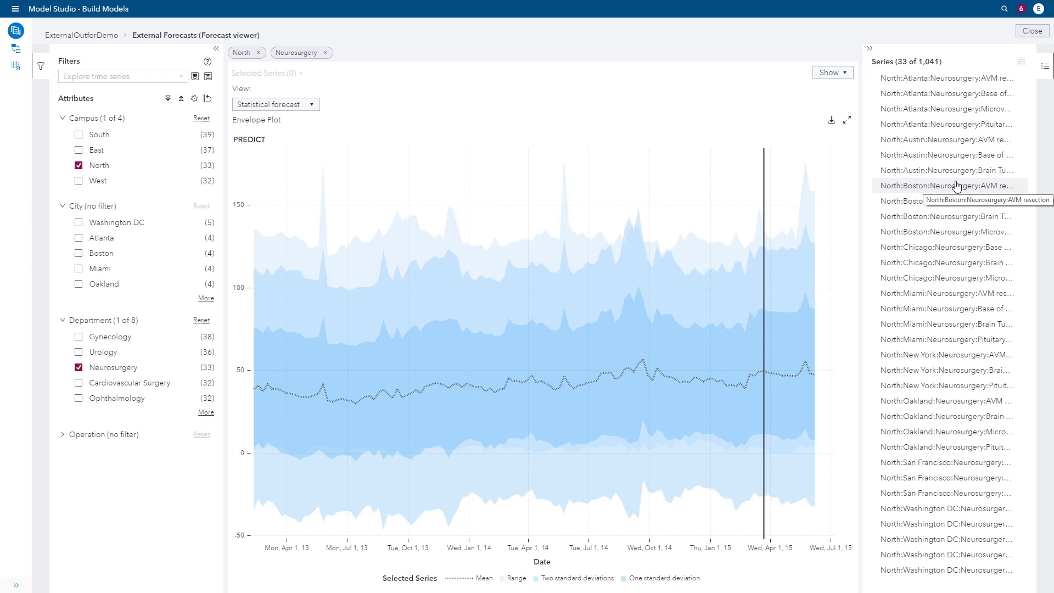
Step: Plot ten Neurosurgery series from North:Boston AVM resection, then return to the pipeline
left_click(958, 185)
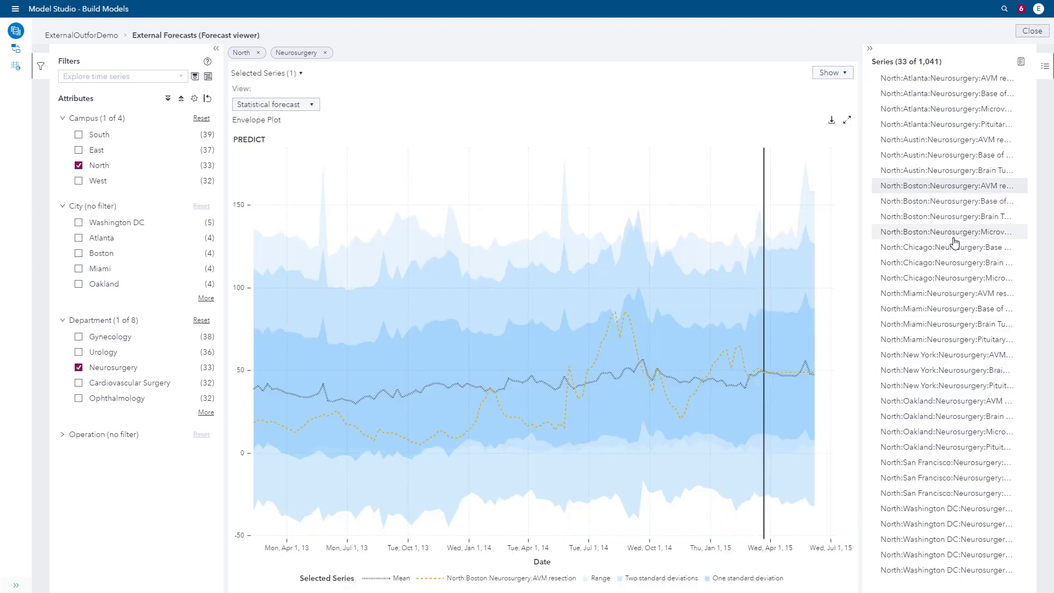
left_click(962, 324, "shift")
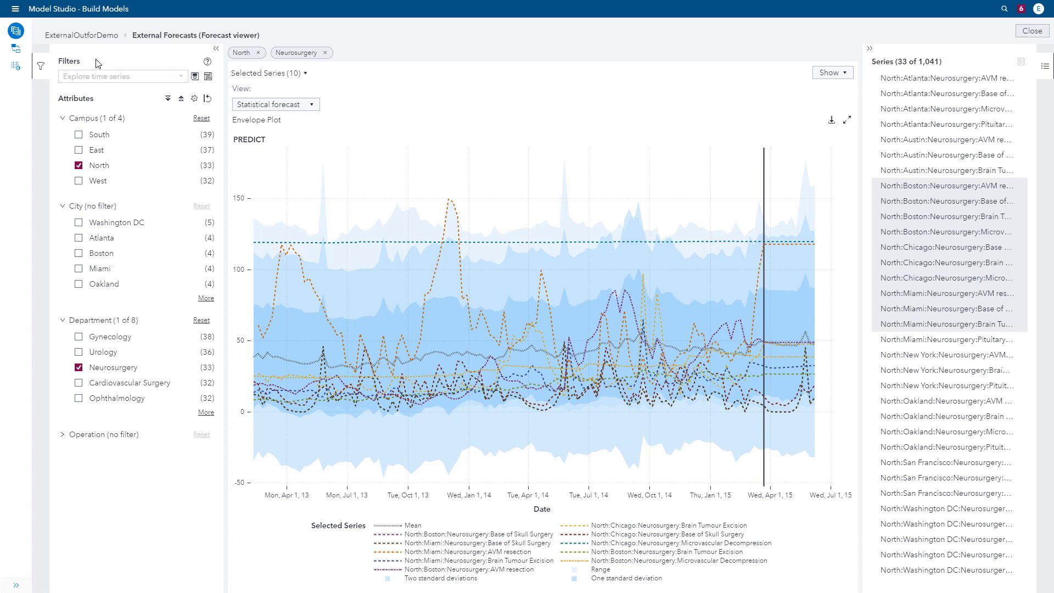
left_click(81, 34)
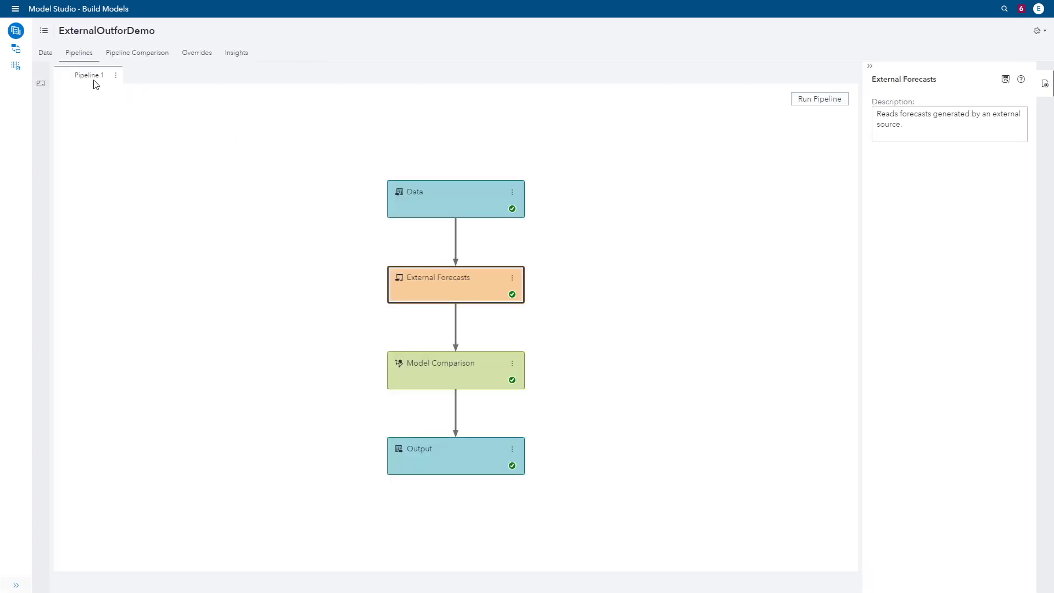
Step: Add HEALTHDATA_ATTRIBUTES as an attributes data source, then go back to Pipeline 1
left_click(45, 53)
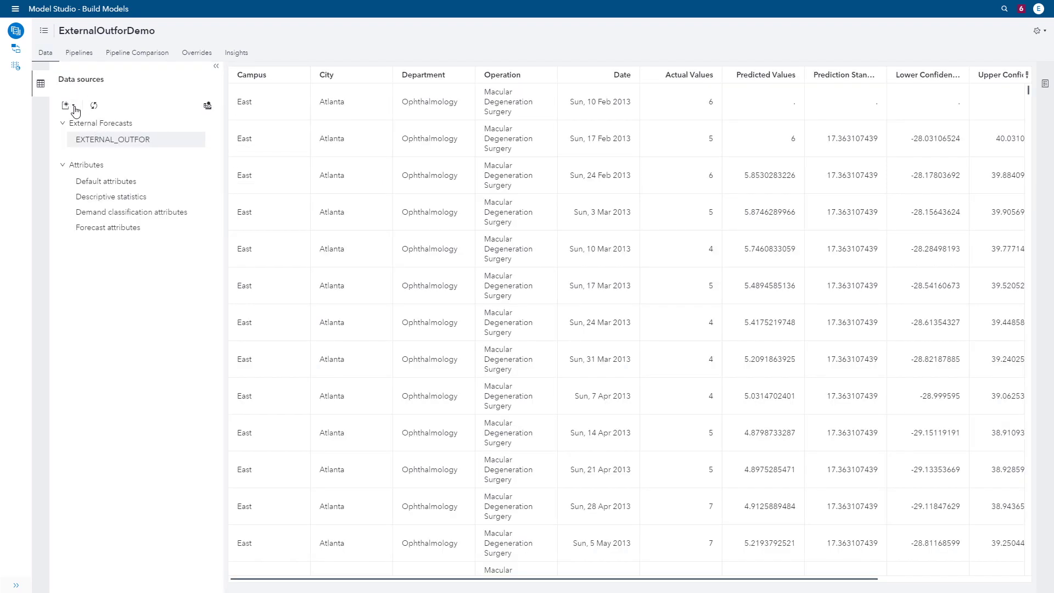
left_click(66, 105)
left_click(85, 137)
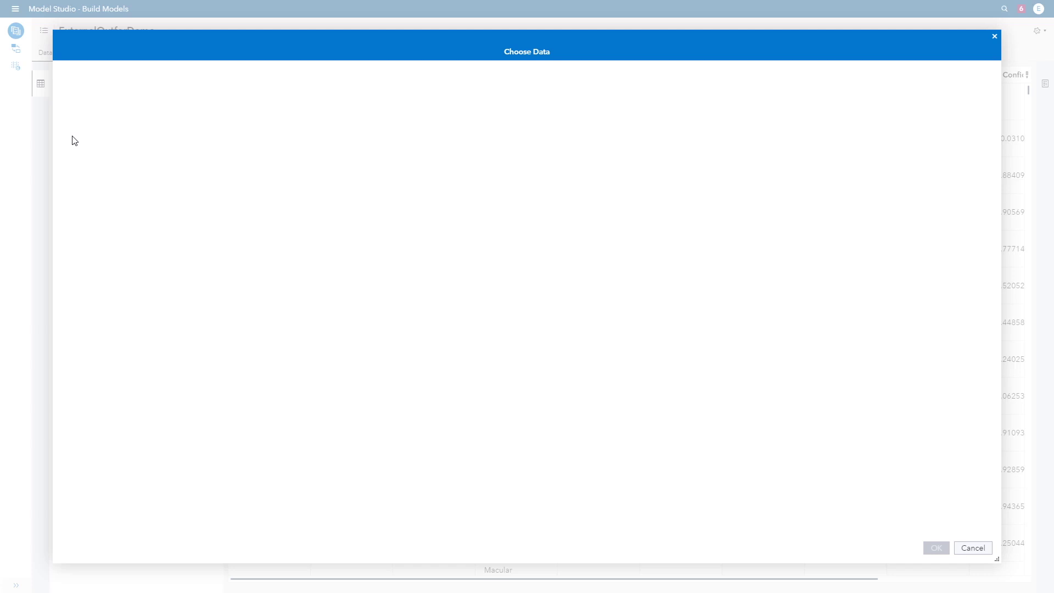
type("H")
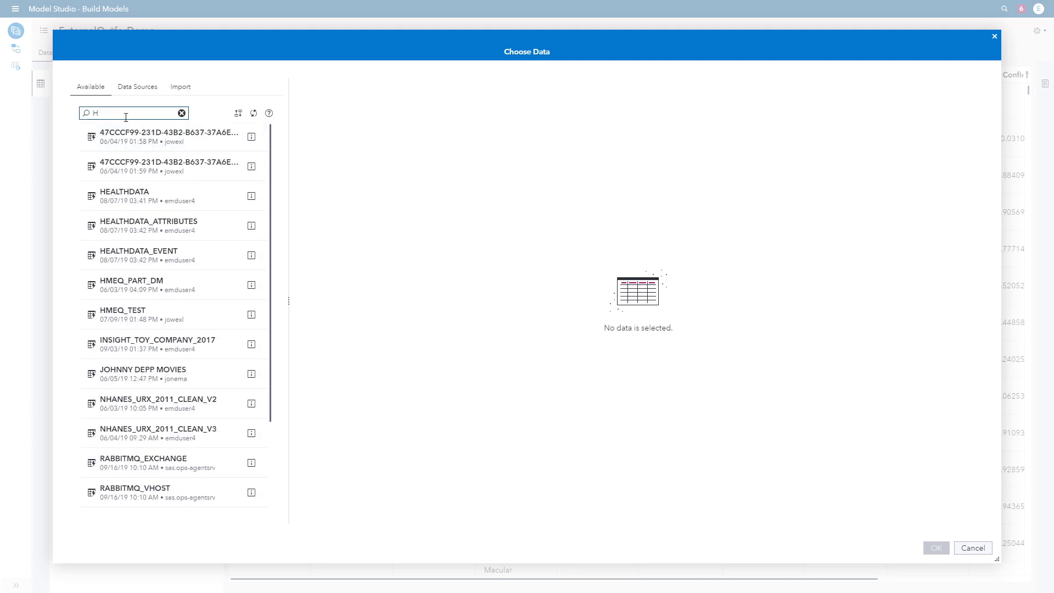
type("ea")
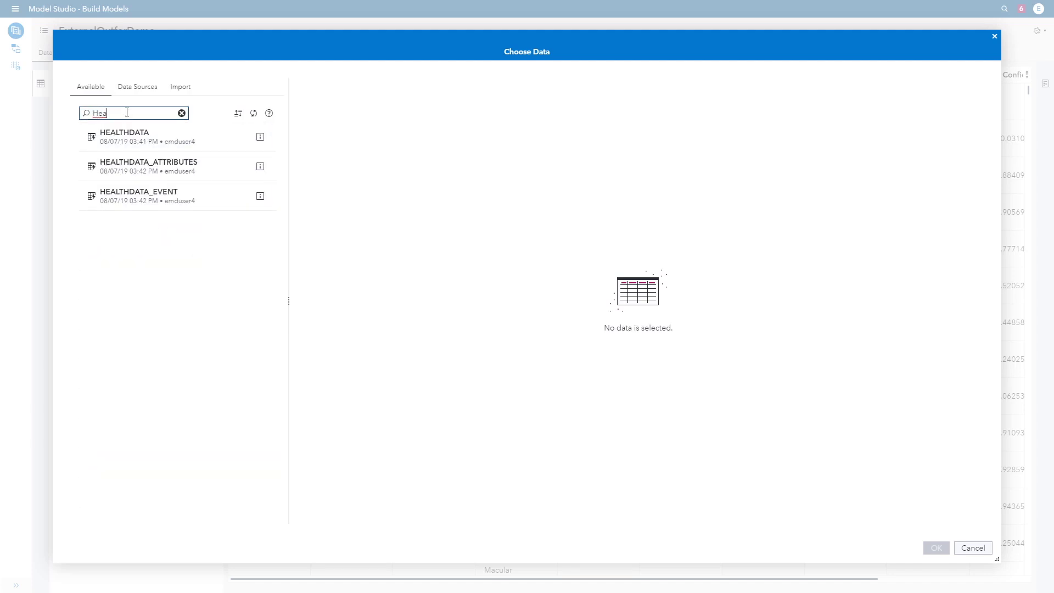
left_click(149, 165)
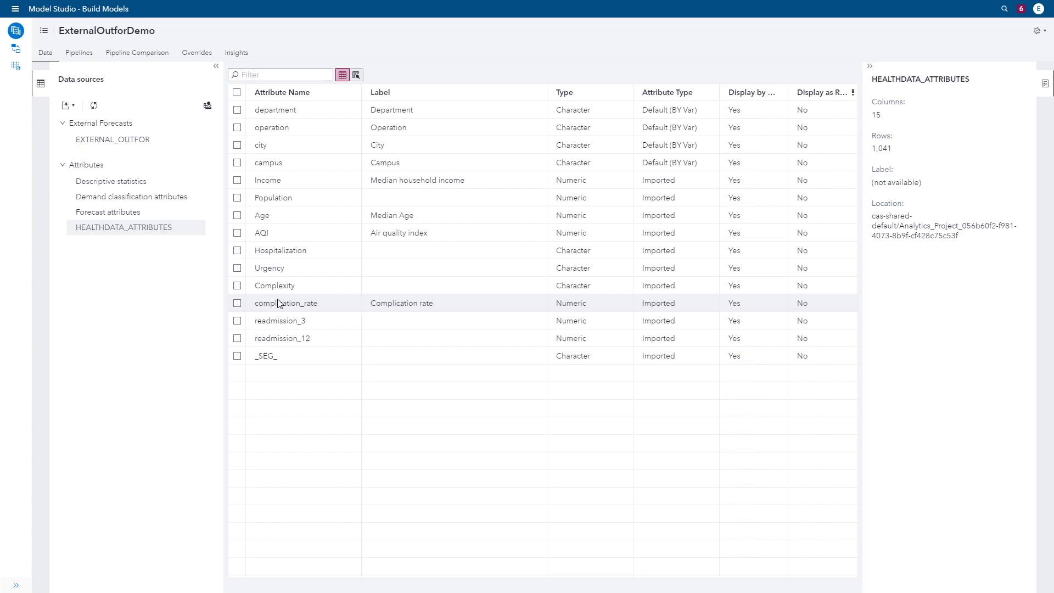
left_click(80, 53)
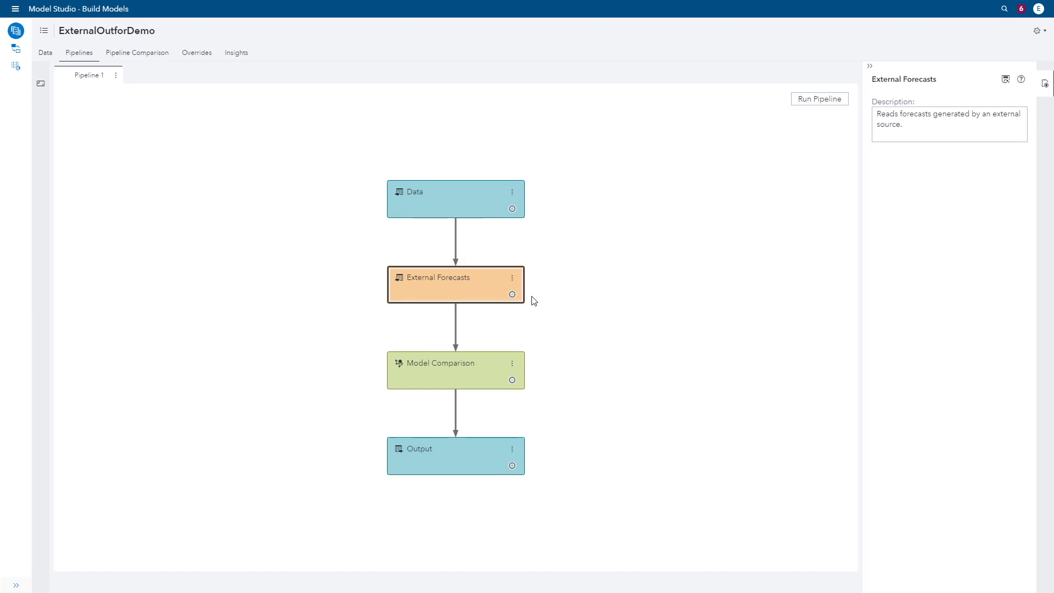
Step: Rerun Pipeline 1 and bring up the External Forecasts node's actions
left_click(819, 99)
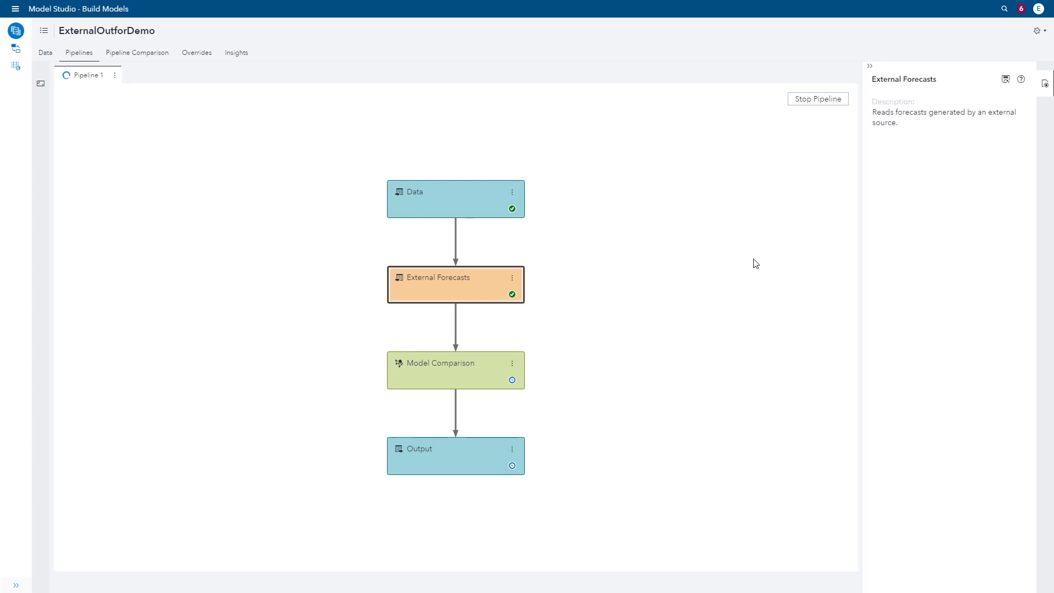
right_click(457, 286)
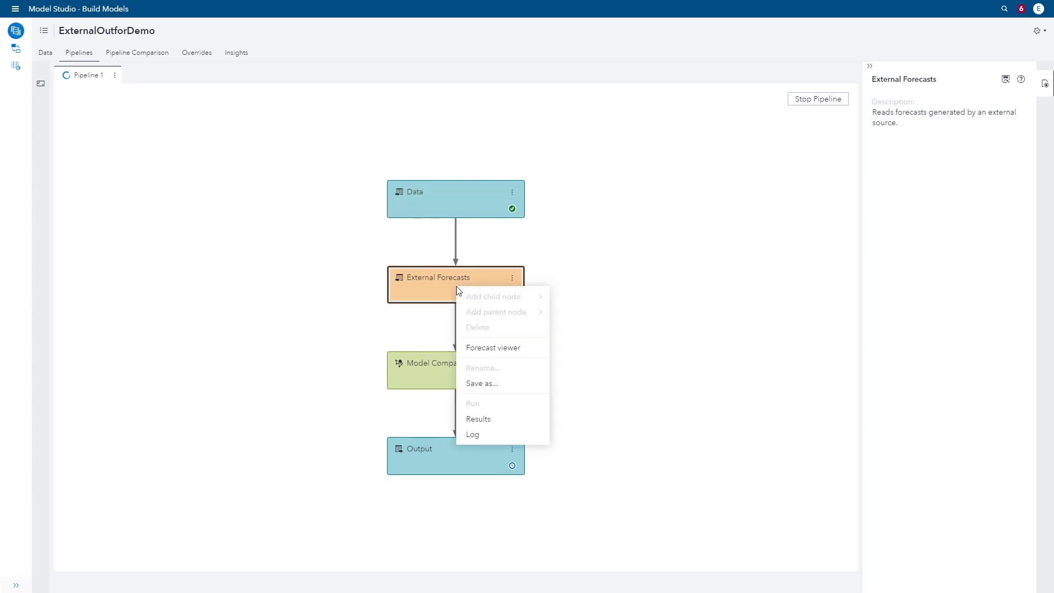
Step: Filter forecasts to Ophthalmology and Elective urgency, reviewing Complexity and Complication rate values
left_click(500, 349)
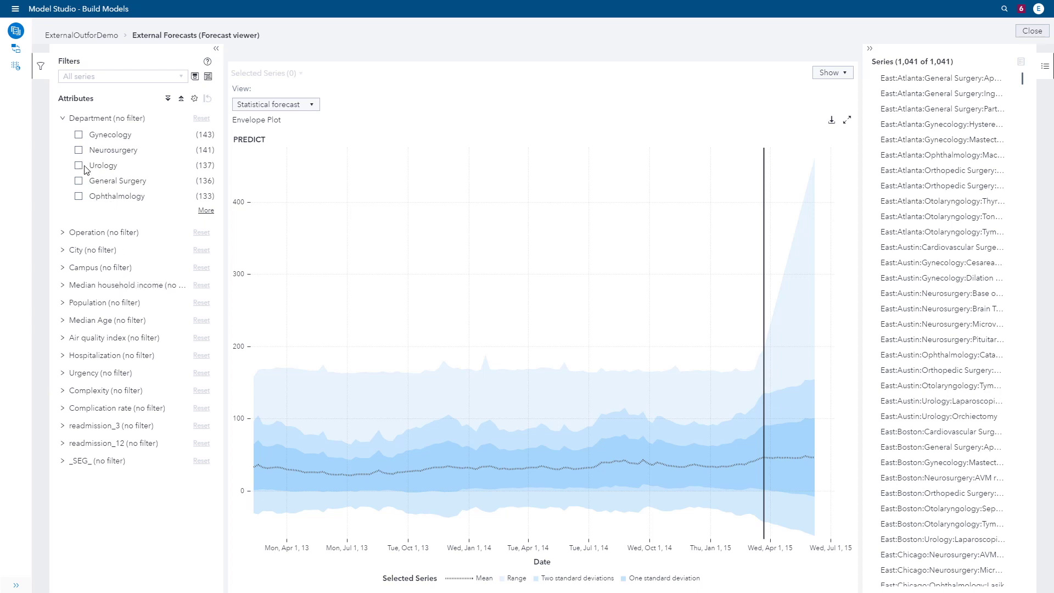
left_click(78, 196)
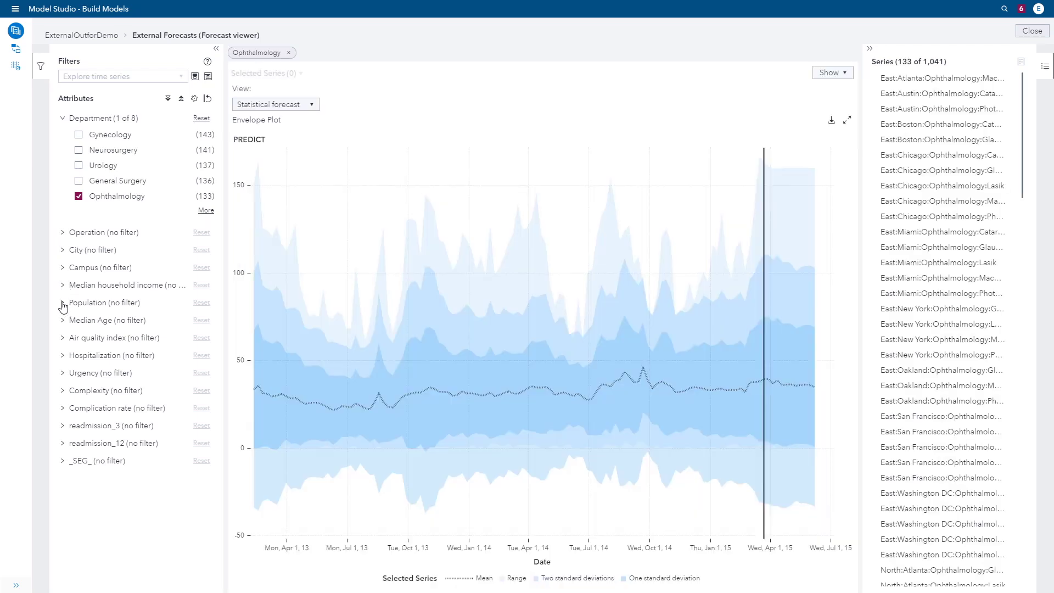
left_click(65, 373)
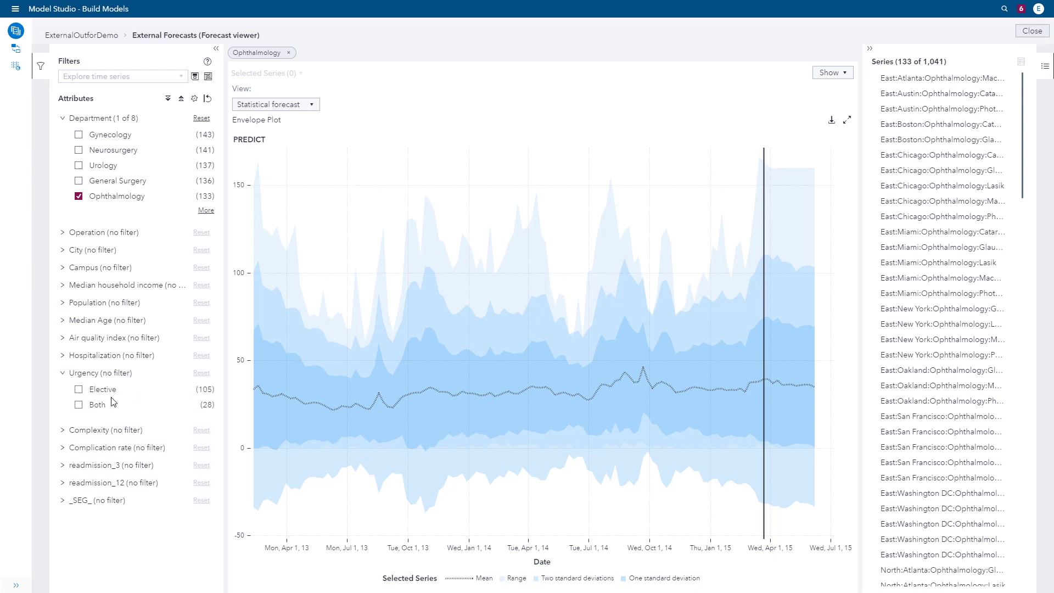
left_click(78, 389)
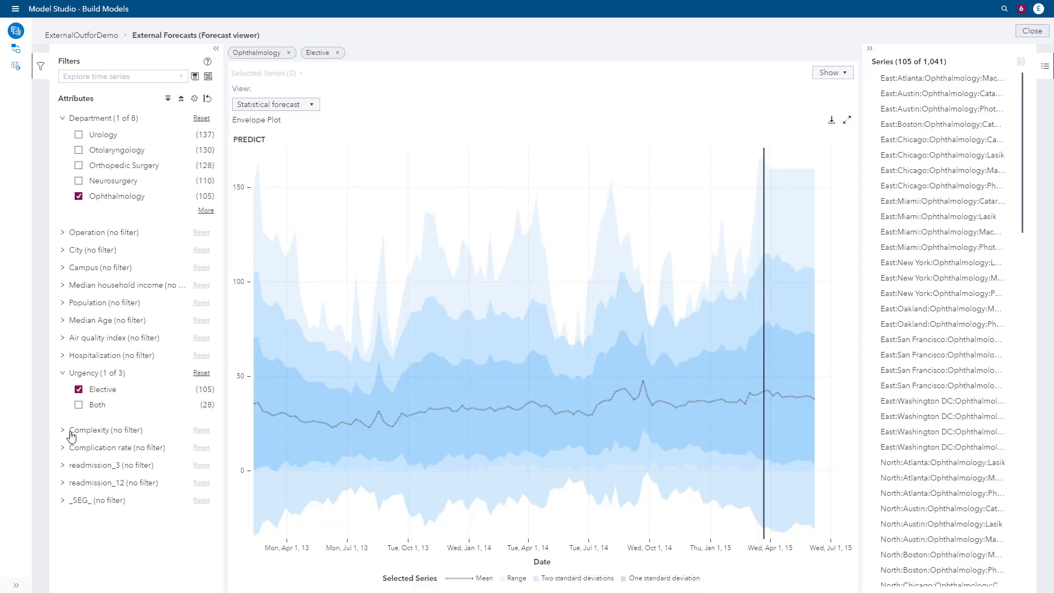
left_click(63, 430)
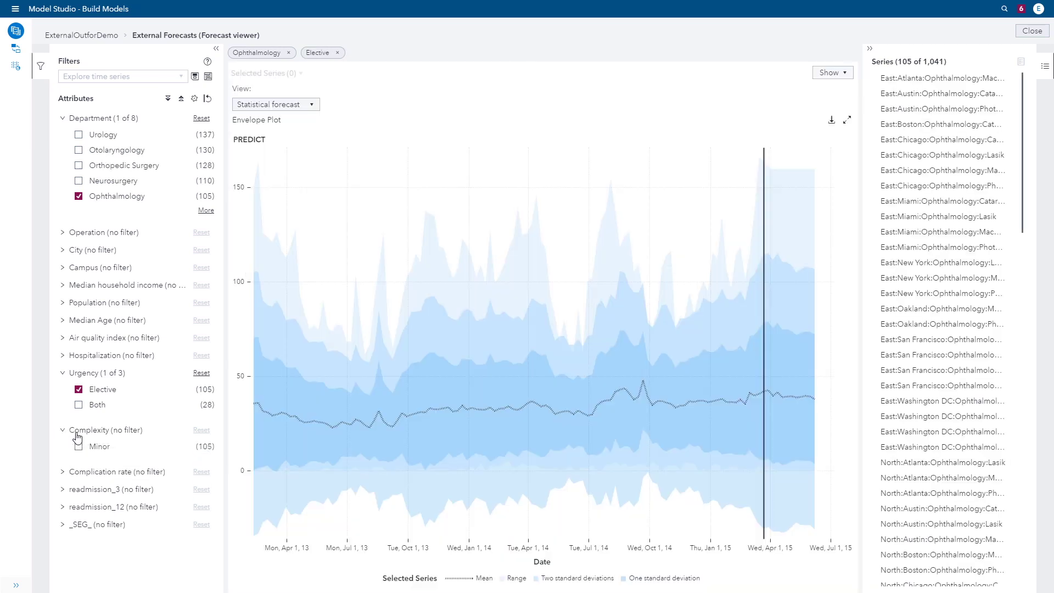
left_click(63, 471)
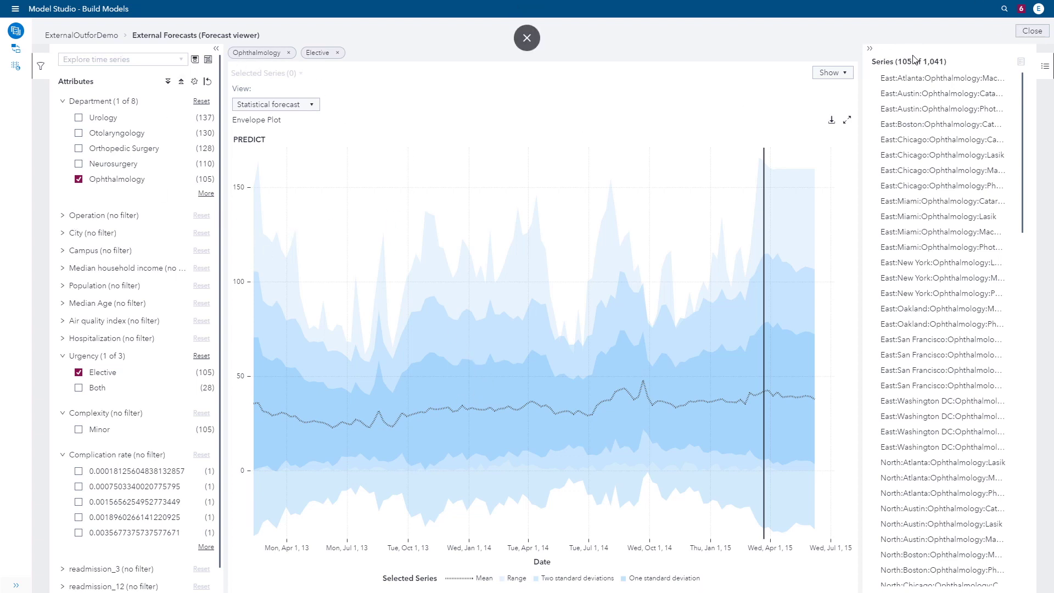
Step: Plot eight Ophthalmology series, from Chicago Macular Degeneration Surgery through East:New York
left_click(930, 156)
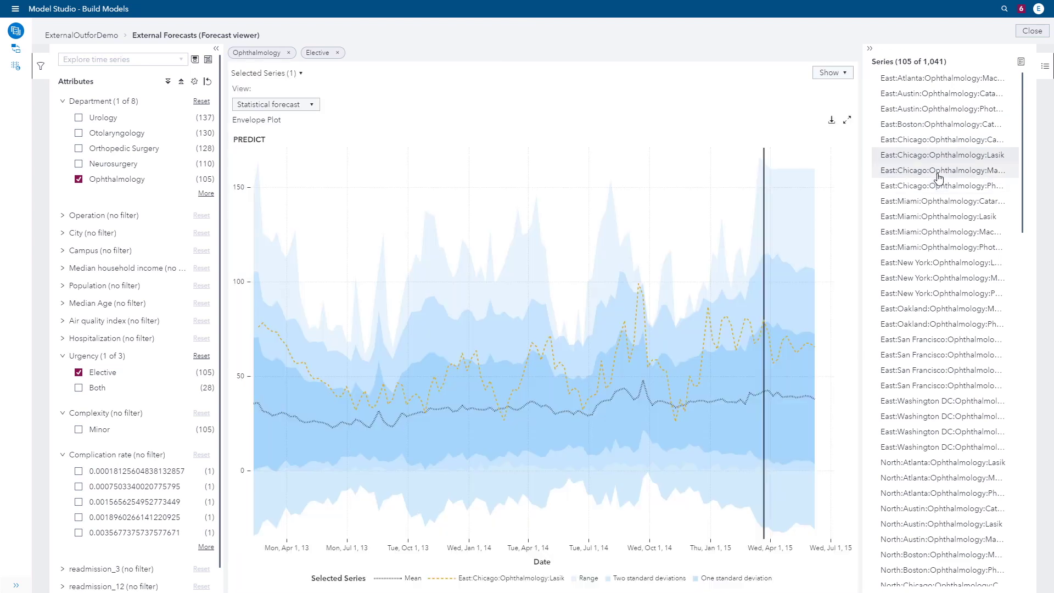
left_click(939, 170)
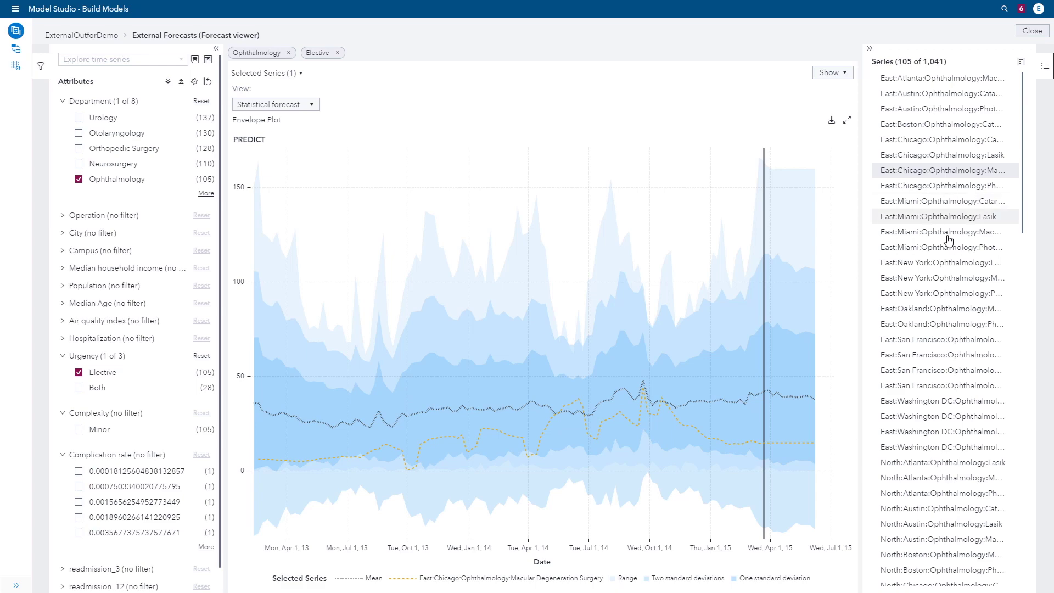
left_click(971, 279, "shift")
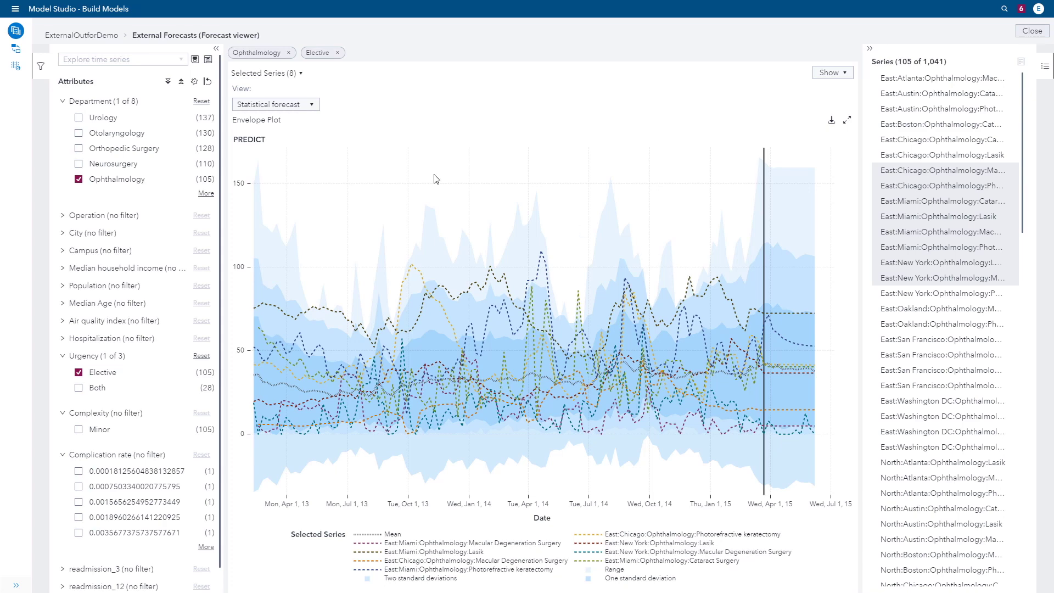
Step: Save the Ophthalmology Elective filter as EueSurgery
left_click(194, 60)
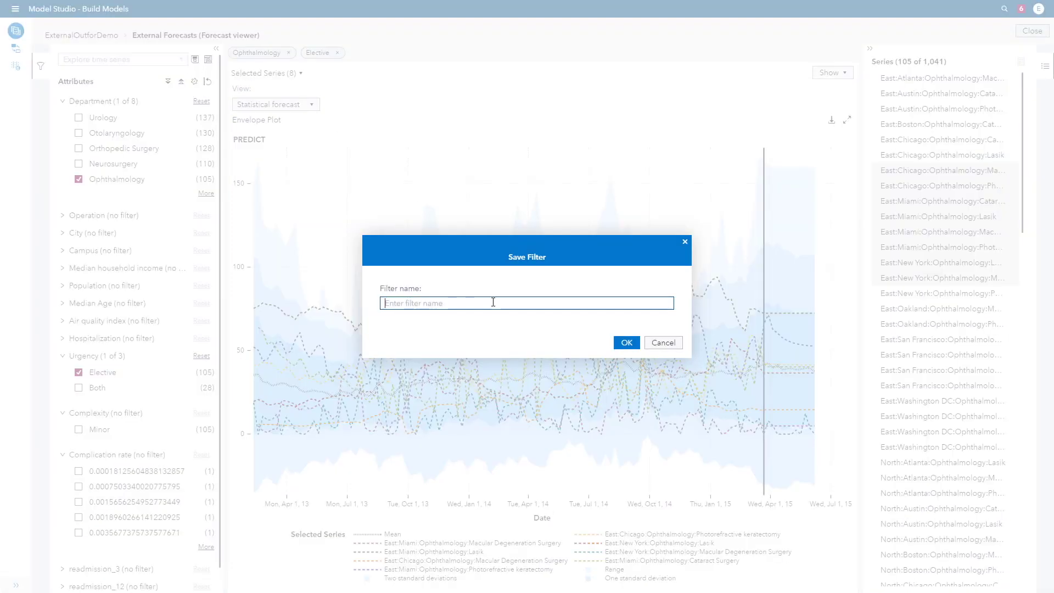
type("E")
type("yeSu")
type("rgery")
left_click(627, 342)
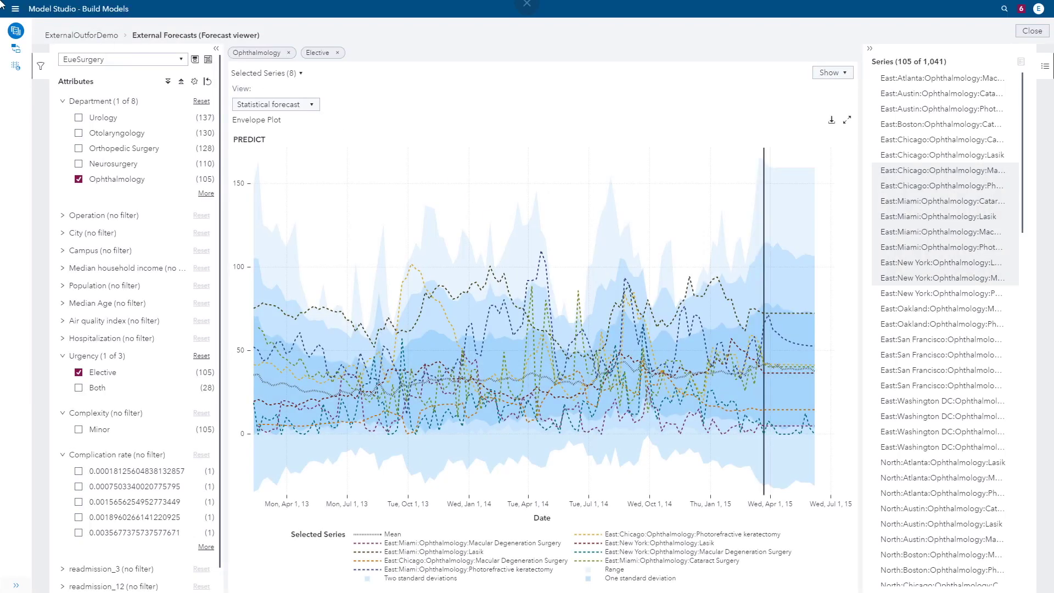
Step: Return to the ExternalOutforDemo project and view its Overrides page
left_click(81, 35)
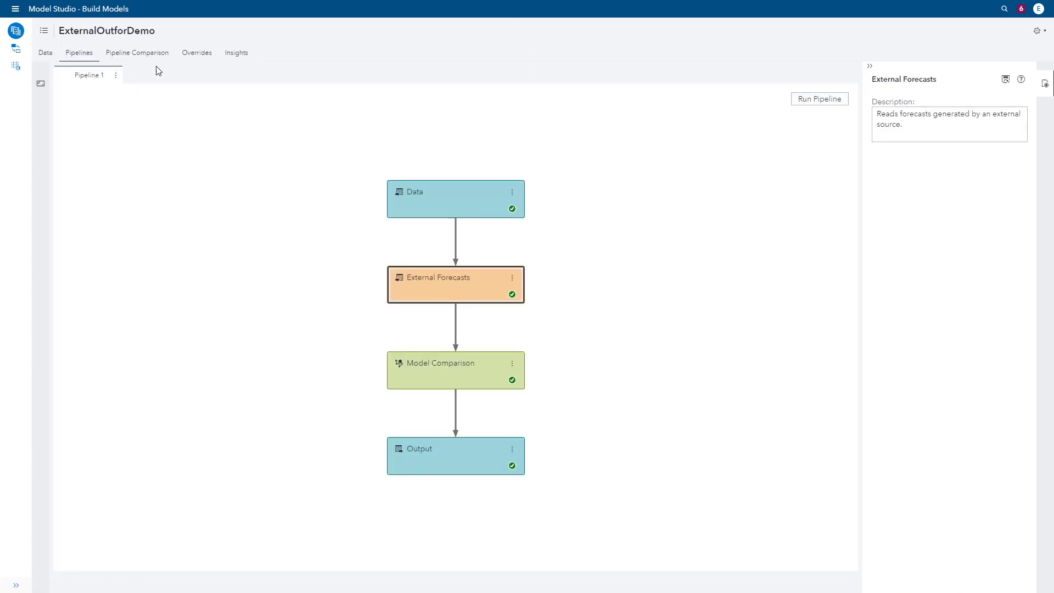
left_click(199, 53)
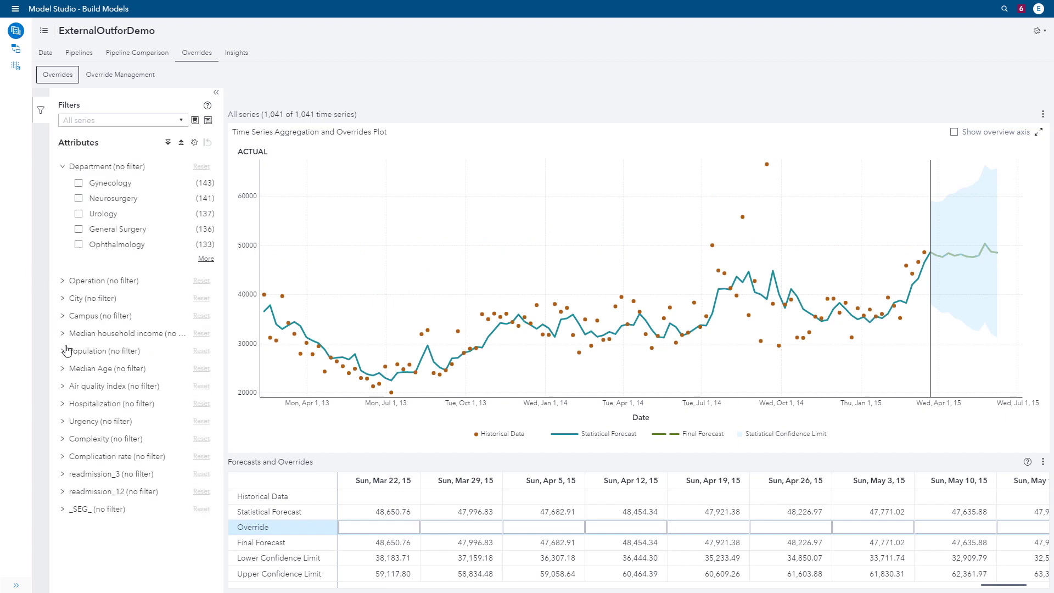
Step: Filter Hospitalization to Inpatient and apply the saved EueSurgery filter, showing 105 Ophthalmology series
left_click(63, 405)
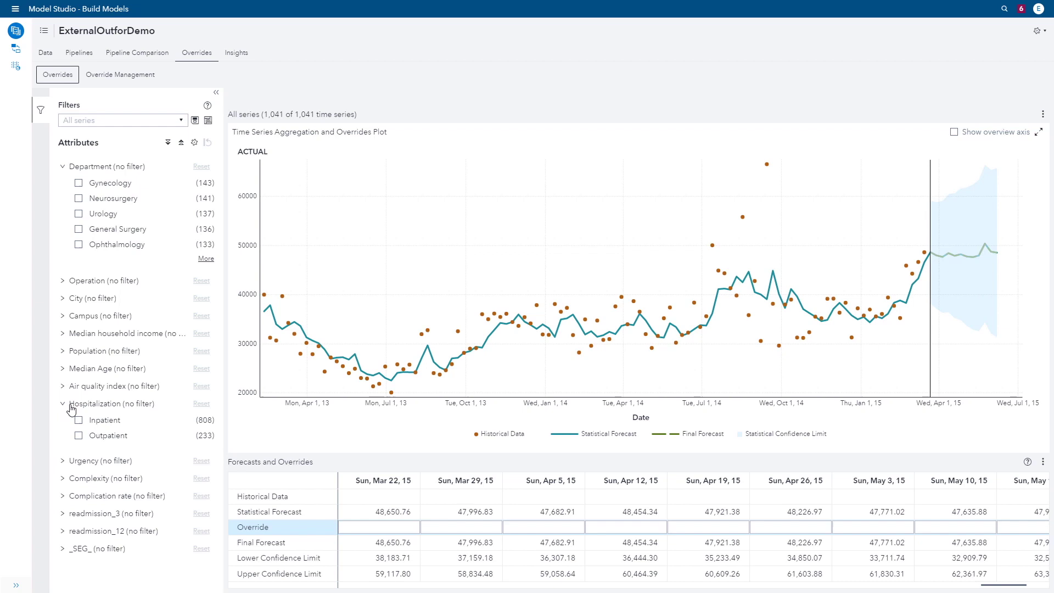
left_click(80, 421)
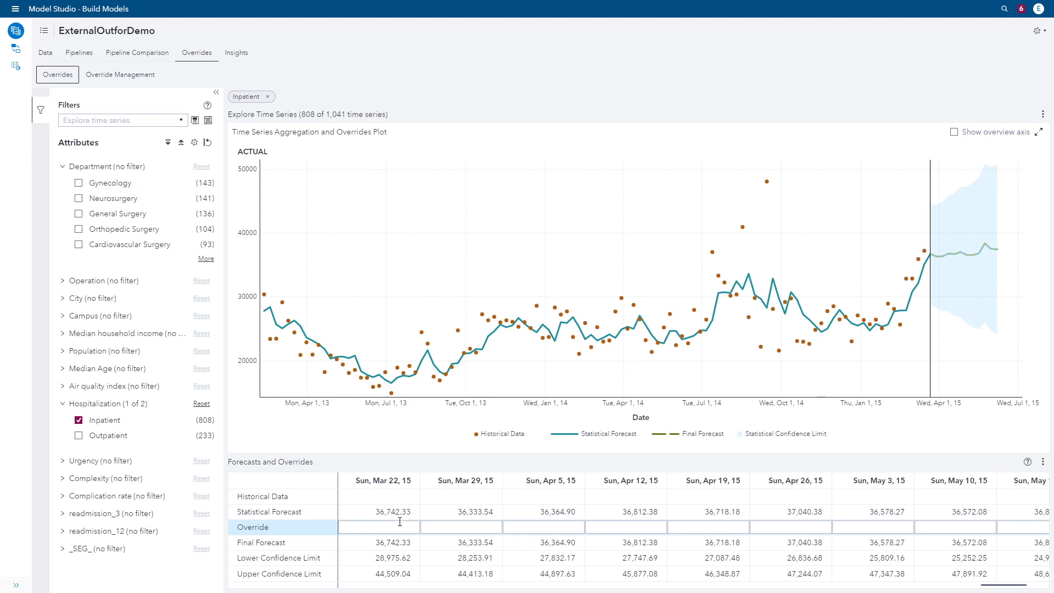
left_click(177, 122)
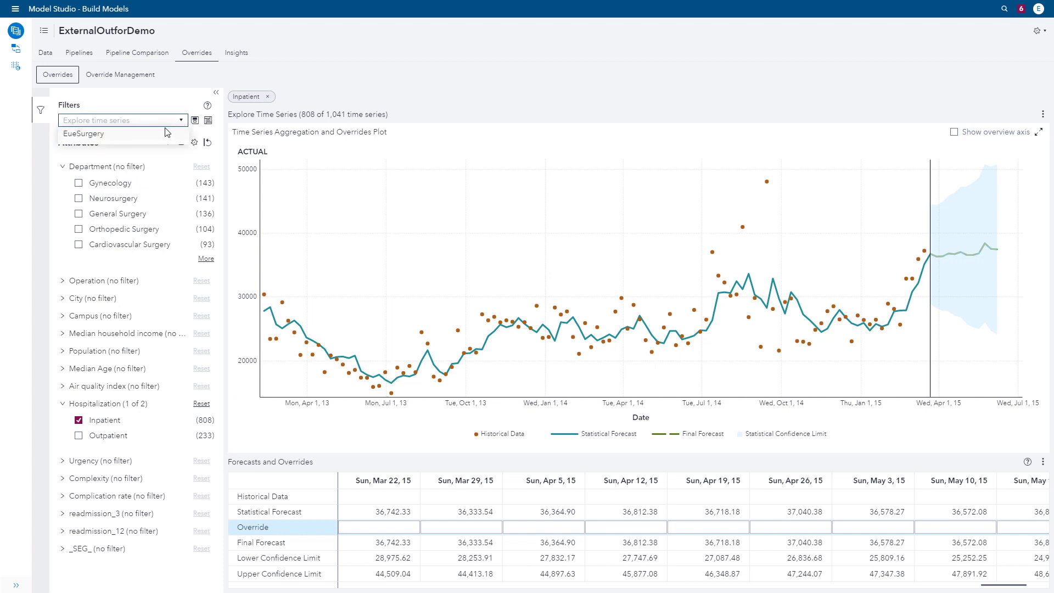
left_click(166, 133)
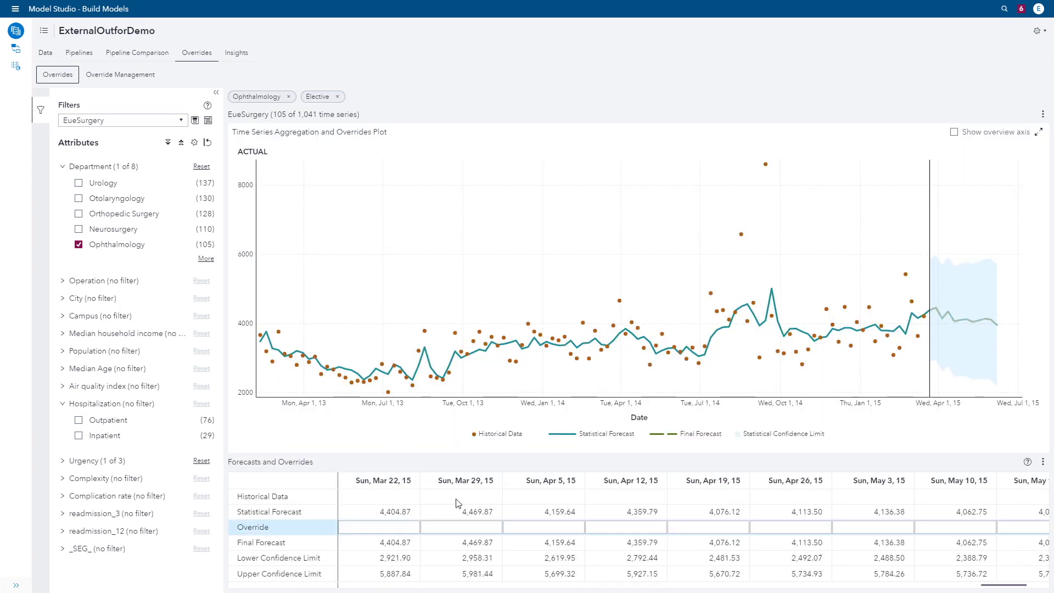
Step: Create an override for Sun, Mar 29, 15 at 10% below the final forecast, giving 4,022.88
left_click(471, 525)
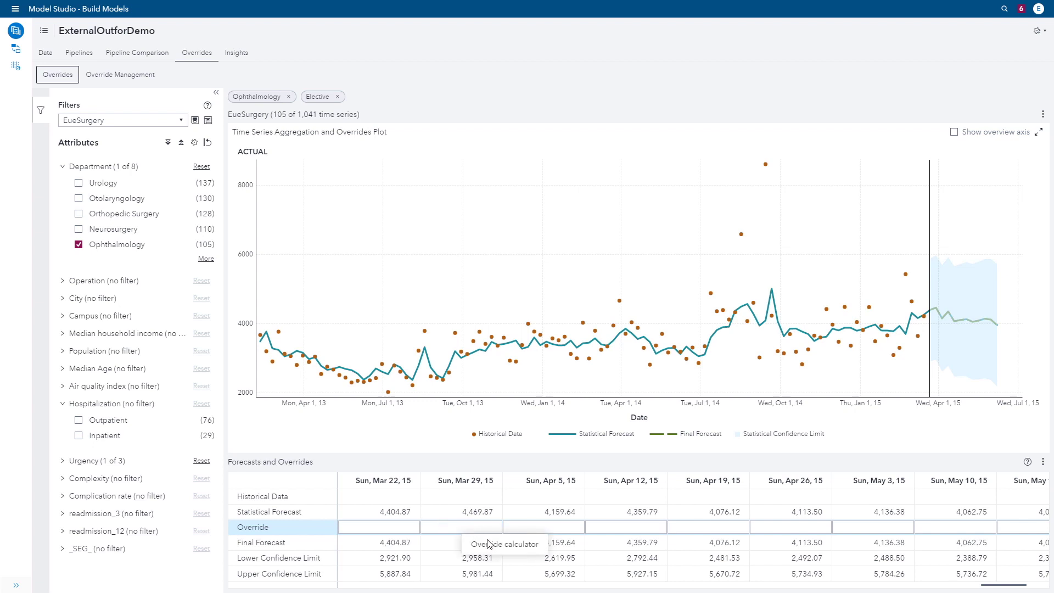
left_click(497, 546)
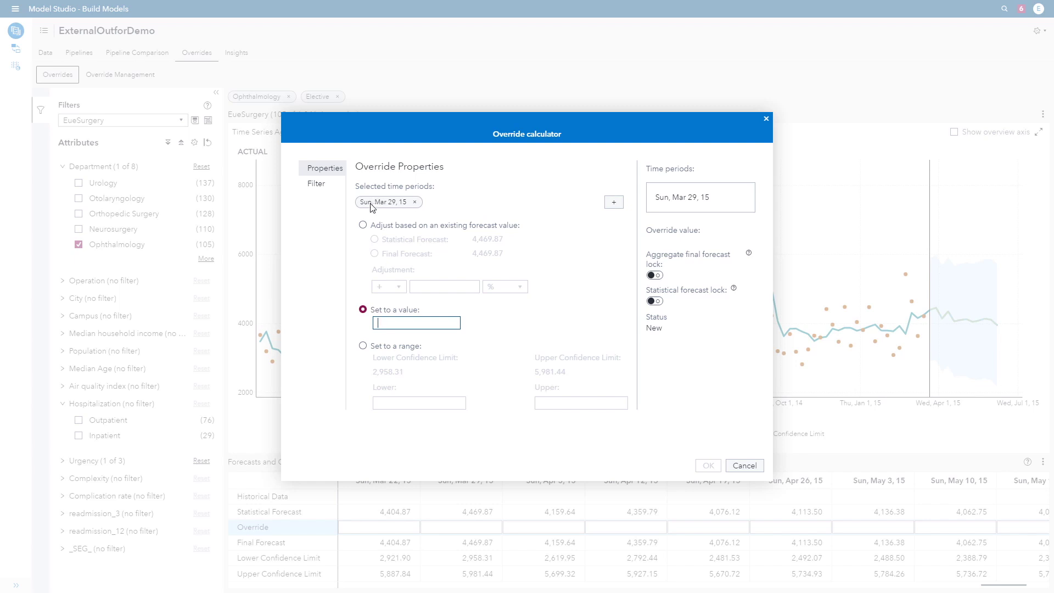
left_click(363, 226)
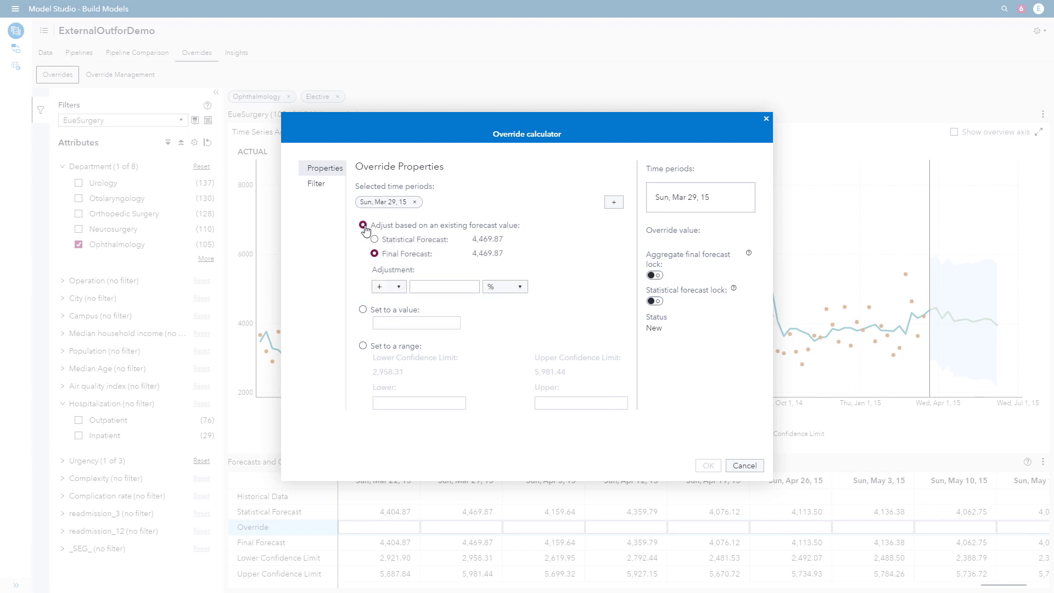
left_click(375, 254)
left_click(398, 288)
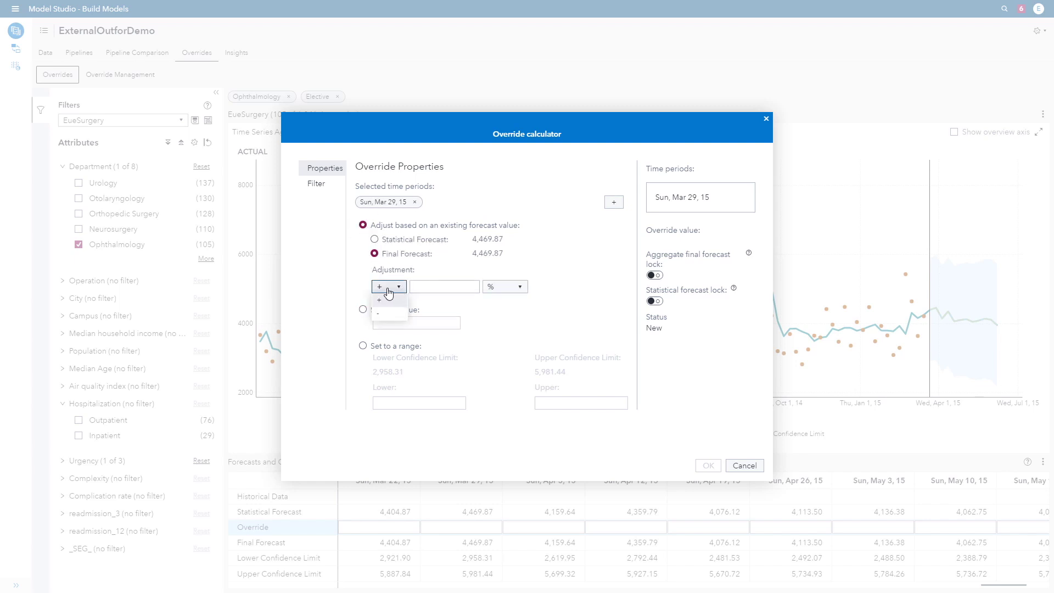
left_click(382, 313)
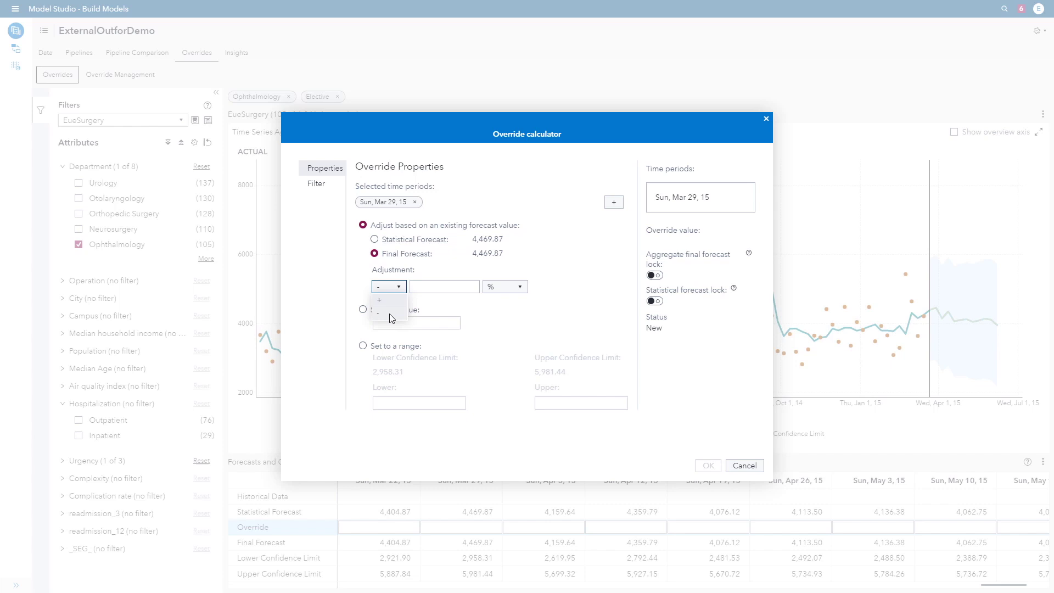
left_click(441, 287)
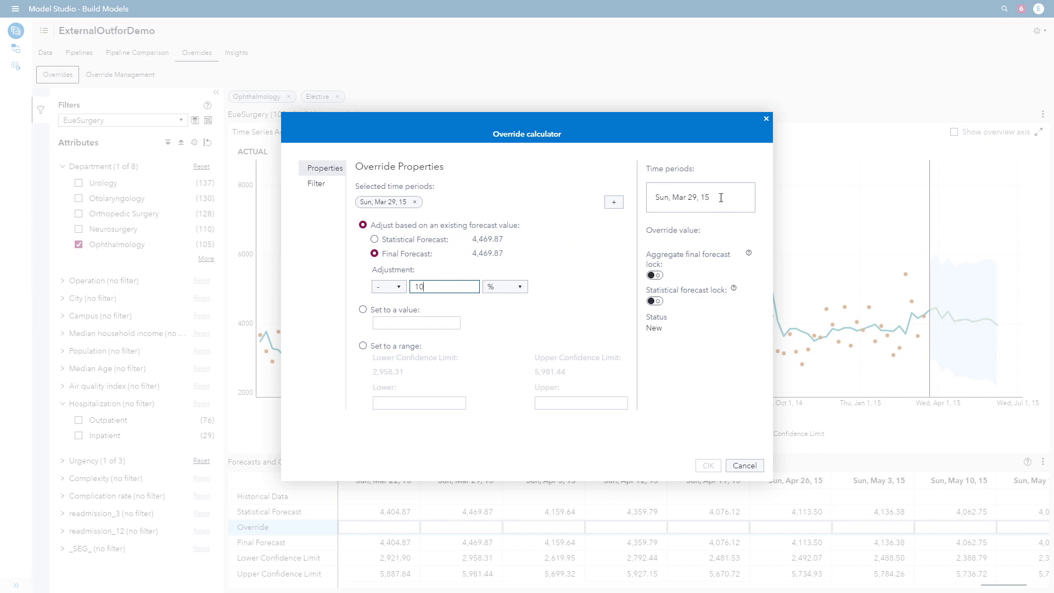
left_click(720, 198)
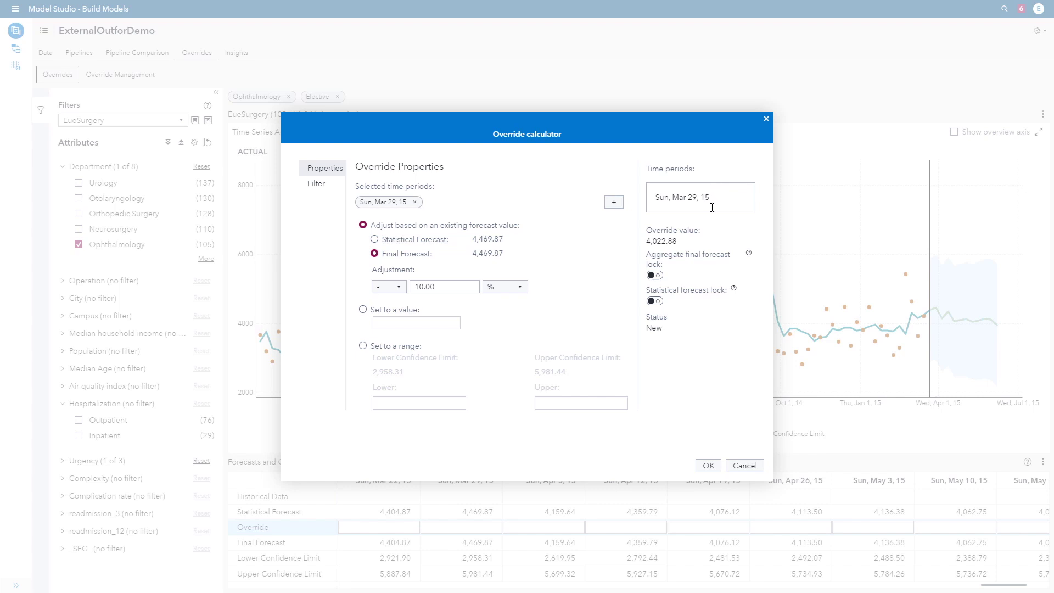
left_click(709, 465)
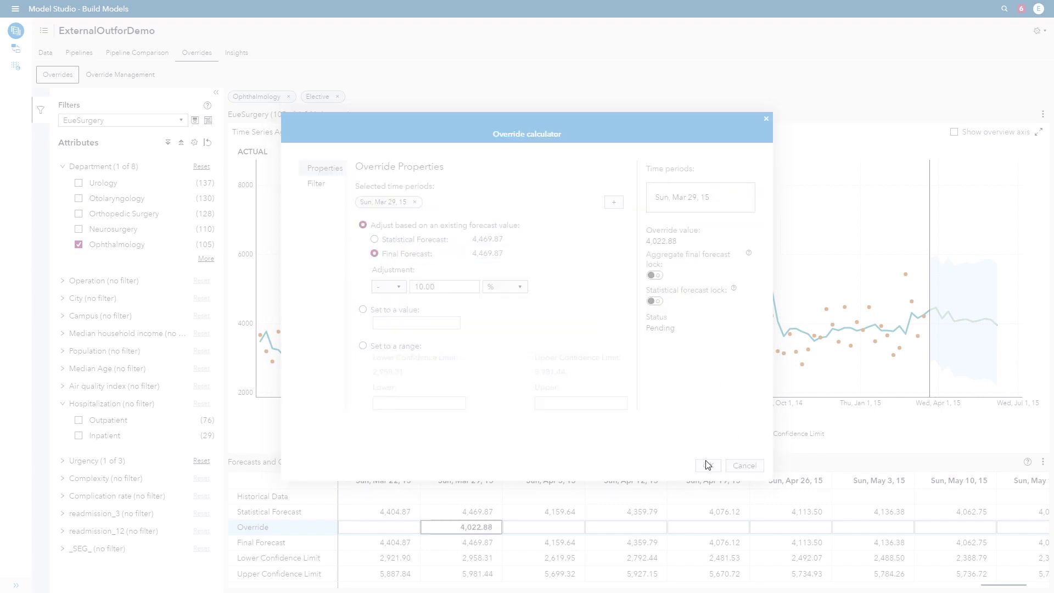
Step: Submit the pending Mar 29 override, then briefly view the aggregation plot enlarged
right_click(493, 526)
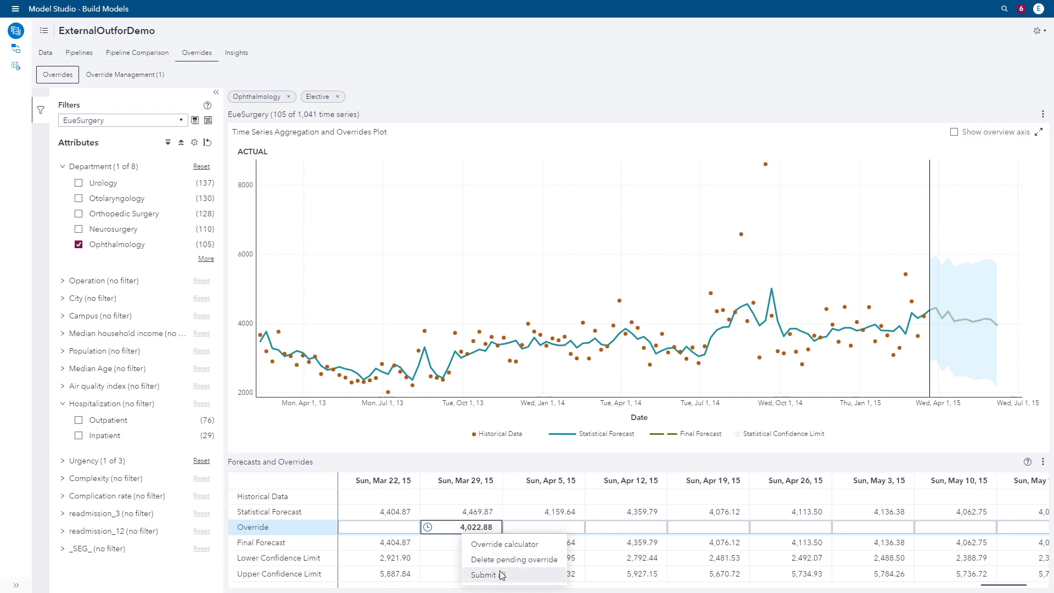
left_click(484, 574)
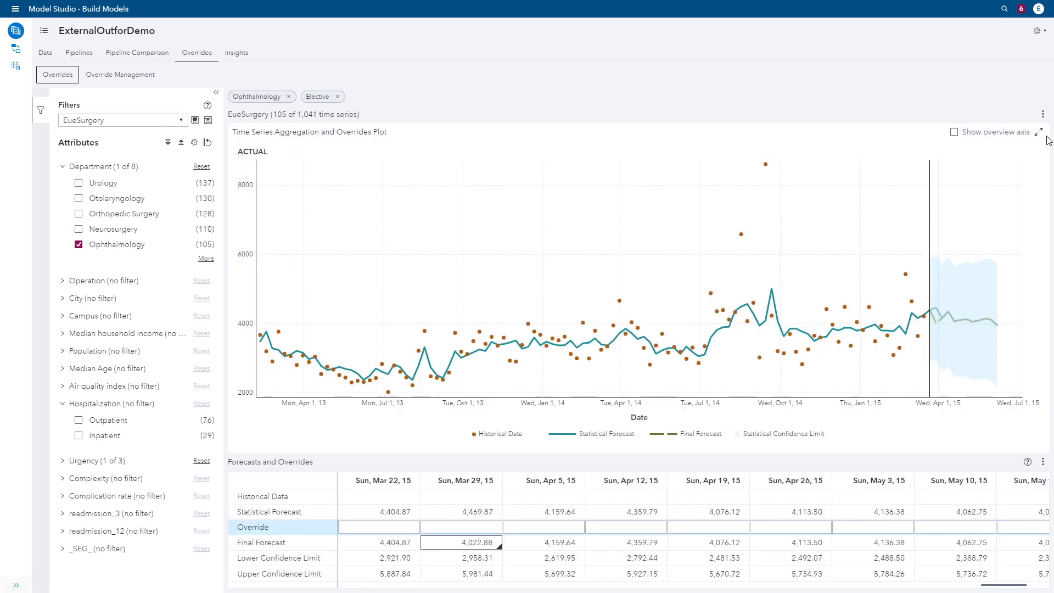
left_click(1040, 133)
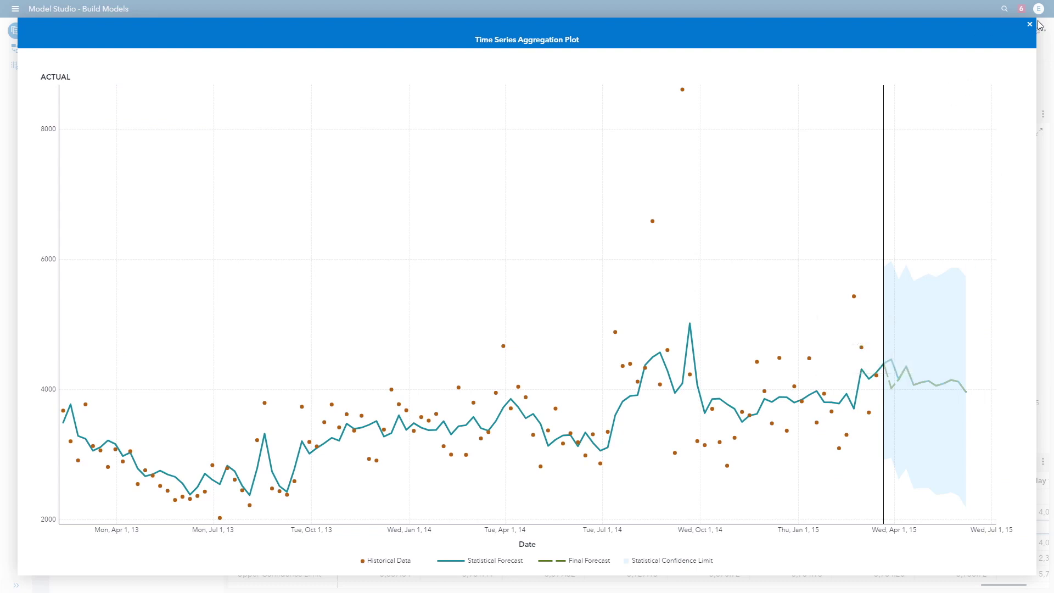
key("Escape")
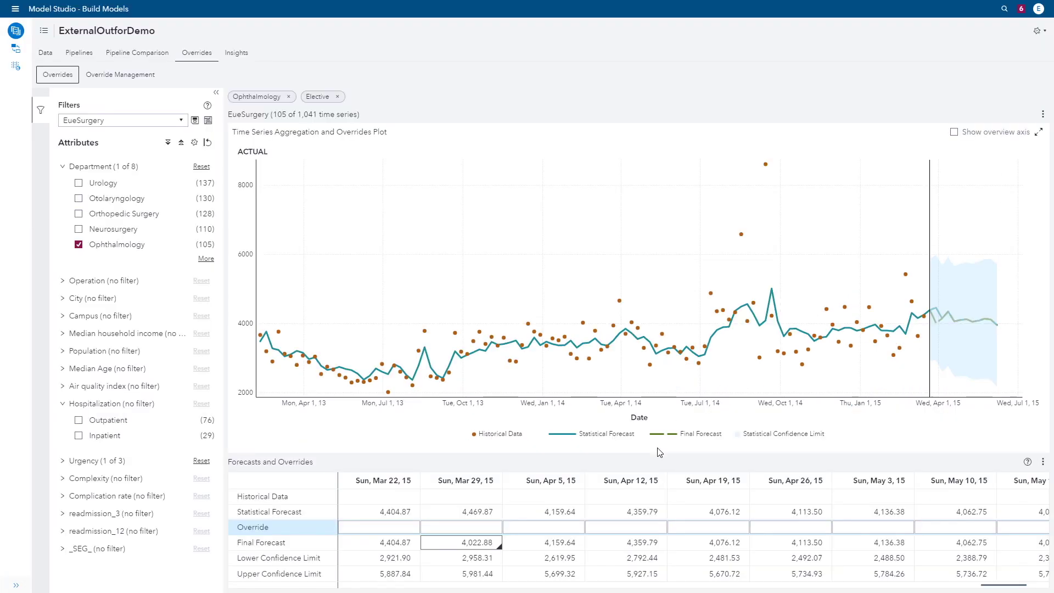